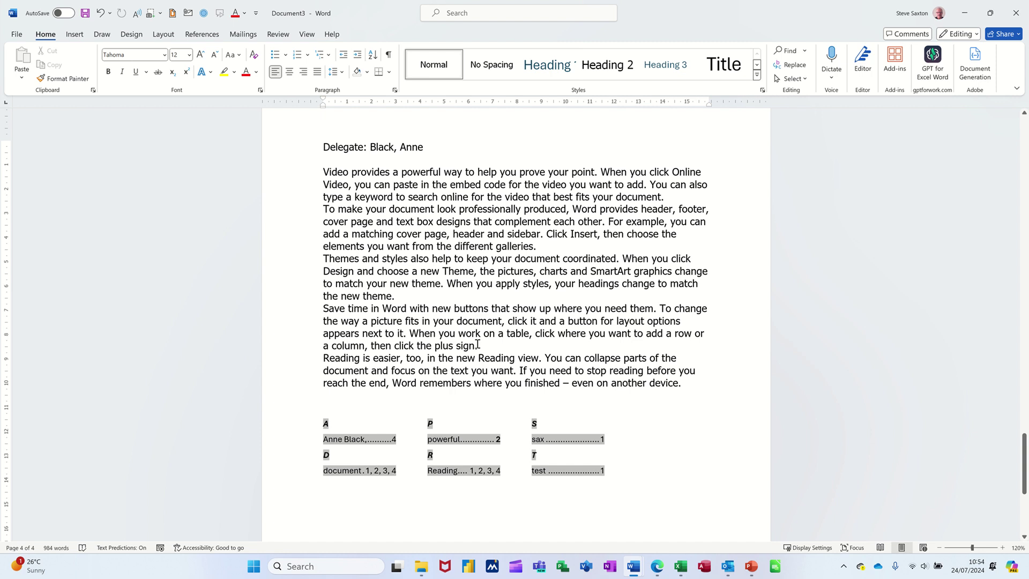
Create a new document and generate five paragraphs of sample text with =rand().
{"action": "key", "text": "ctrl+n"}
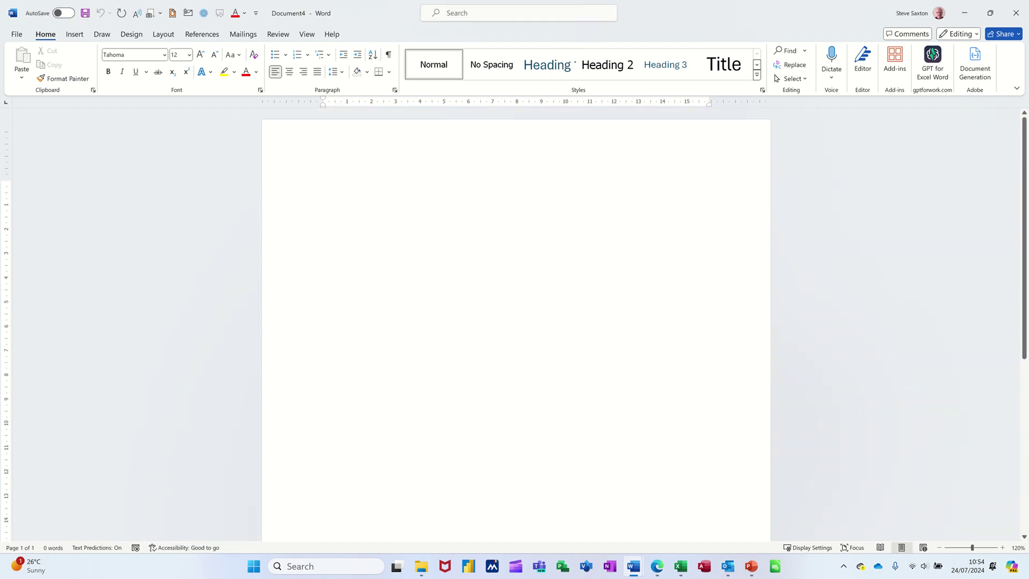
{"action": "key", "text": "Return"}
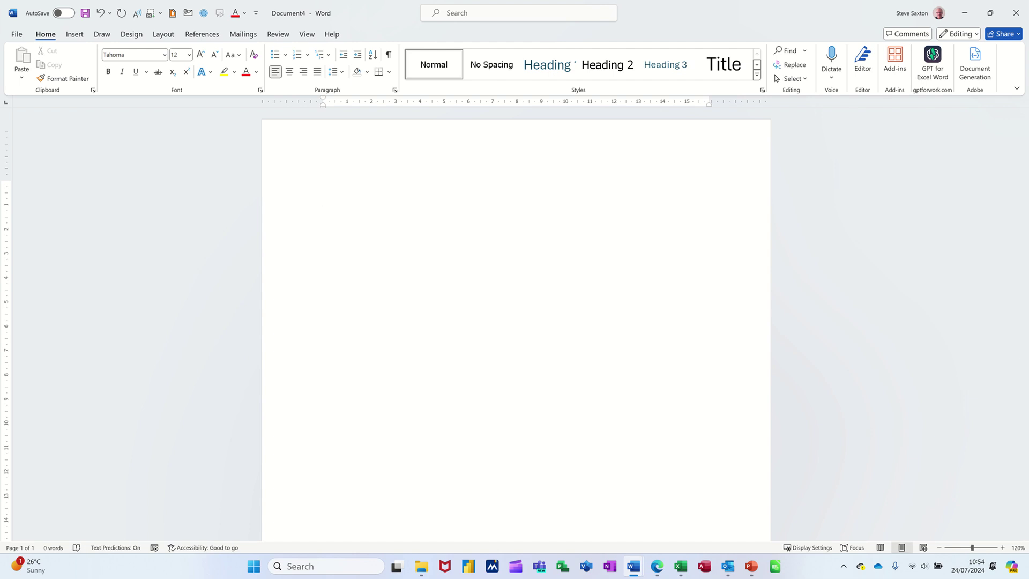
{"action": "type", "text": "=rand()"}
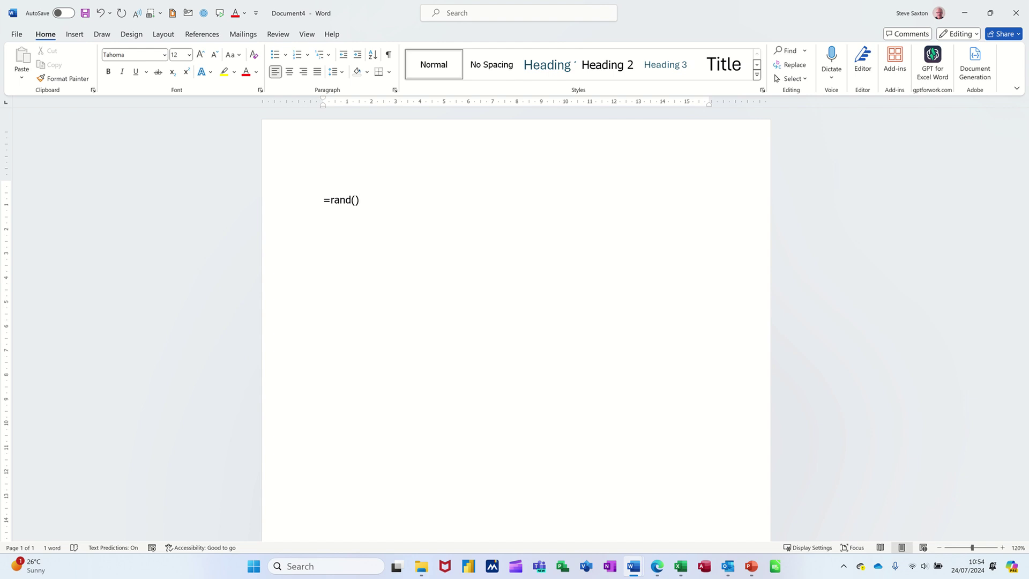
{"action": "key", "text": "Return"}
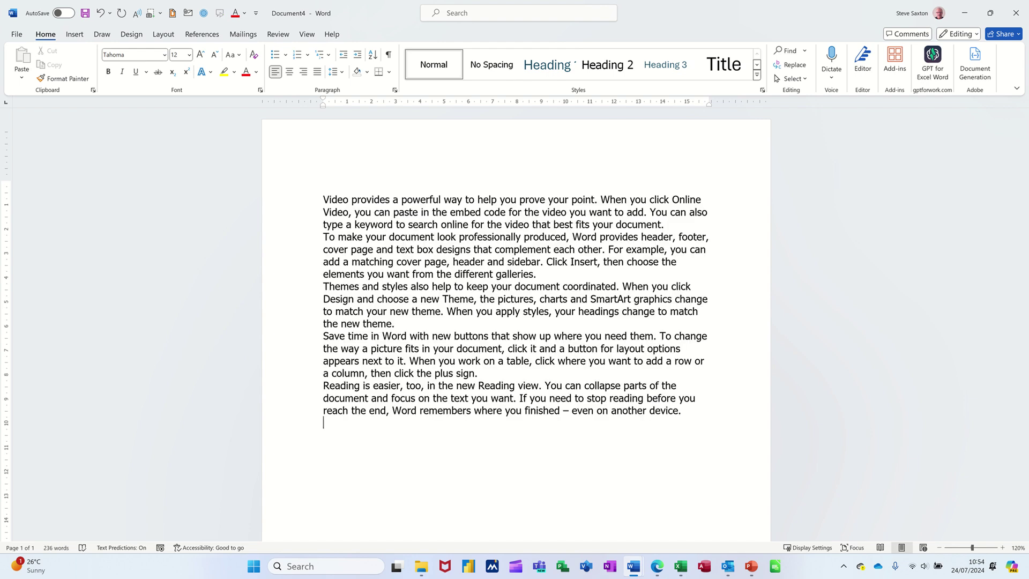
{"action": "key", "text": "Return"}
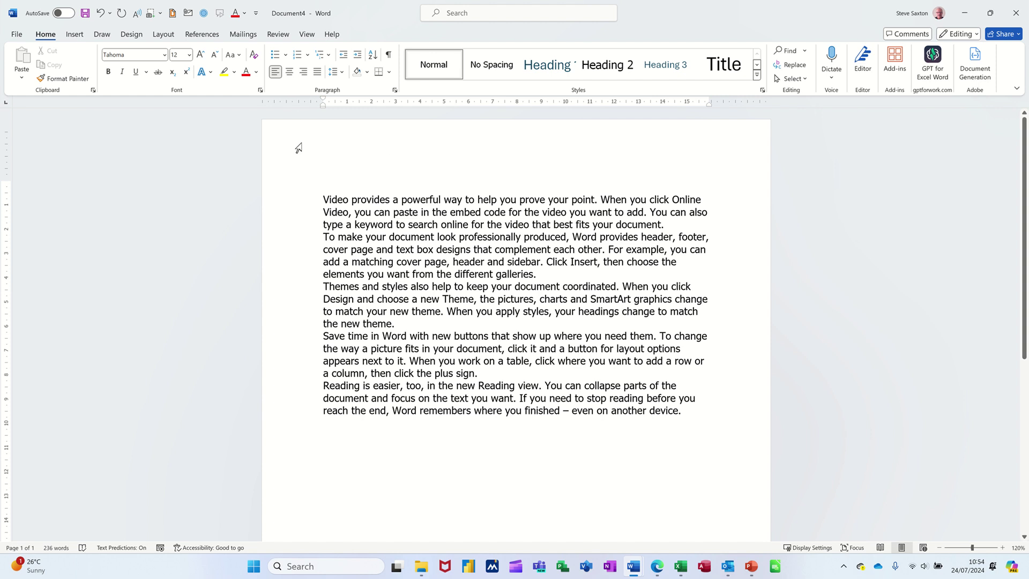
Add a line at the top holding the delegate's name, surname first.
{"action": "left_click", "coordinate": [333, 168]}
{"action": "key", "text": "Return"}
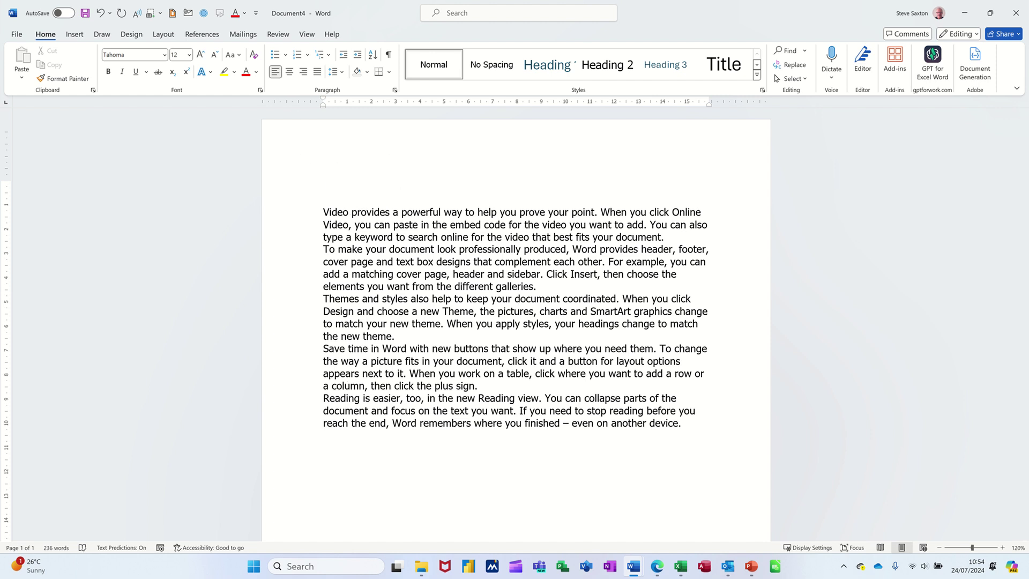
{"action": "left_click", "coordinate": [322, 188]}
{"action": "key", "text": "ctrl+End"}
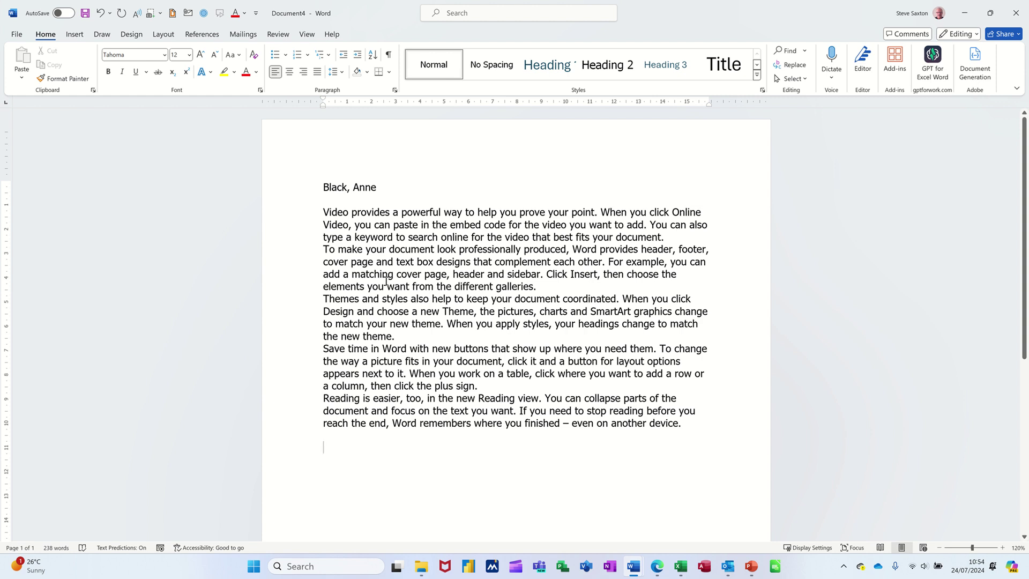
Mark the name line as an index entry through References > Mark Entry.
{"action": "left_click", "coordinate": [202, 34]}
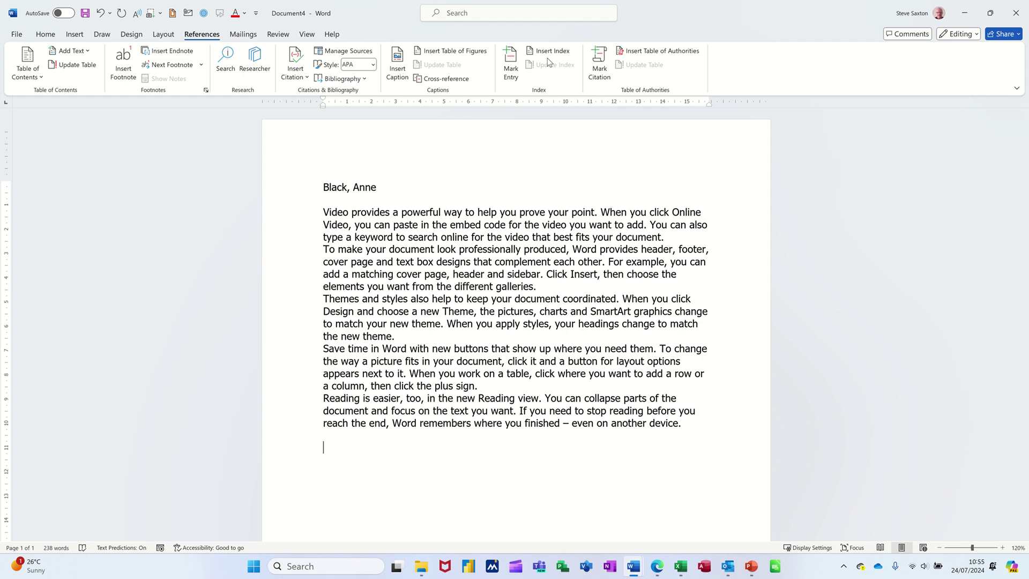
{"action": "left_click", "coordinate": [510, 63]}
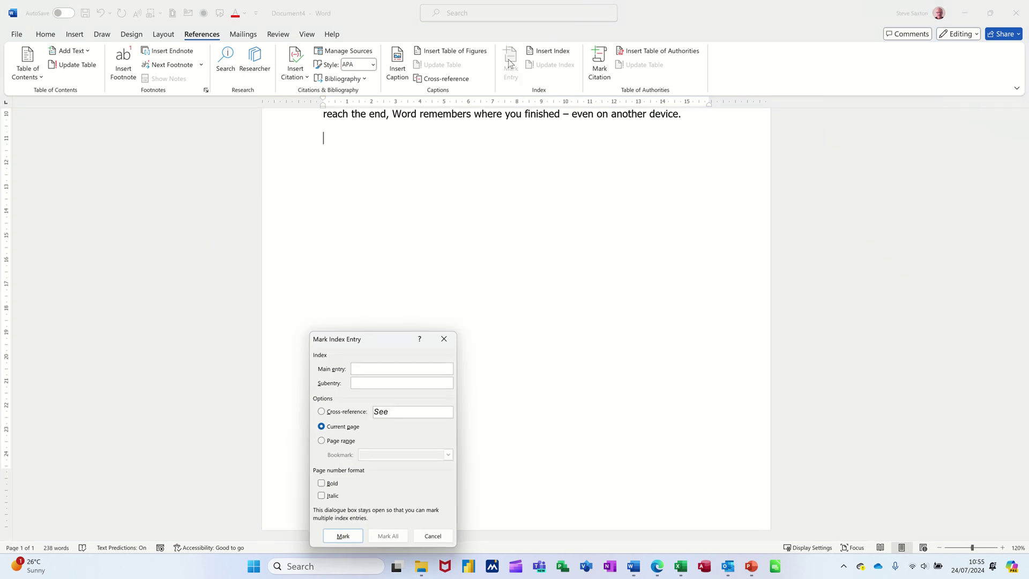
{"action": "left_click_drag", "start_coordinate": [359, 343], "coordinate": [514, 231]}
{"action": "scroll", "coordinate": [682, 285], "scroll_direction": "up", "scroll_amount": 6}
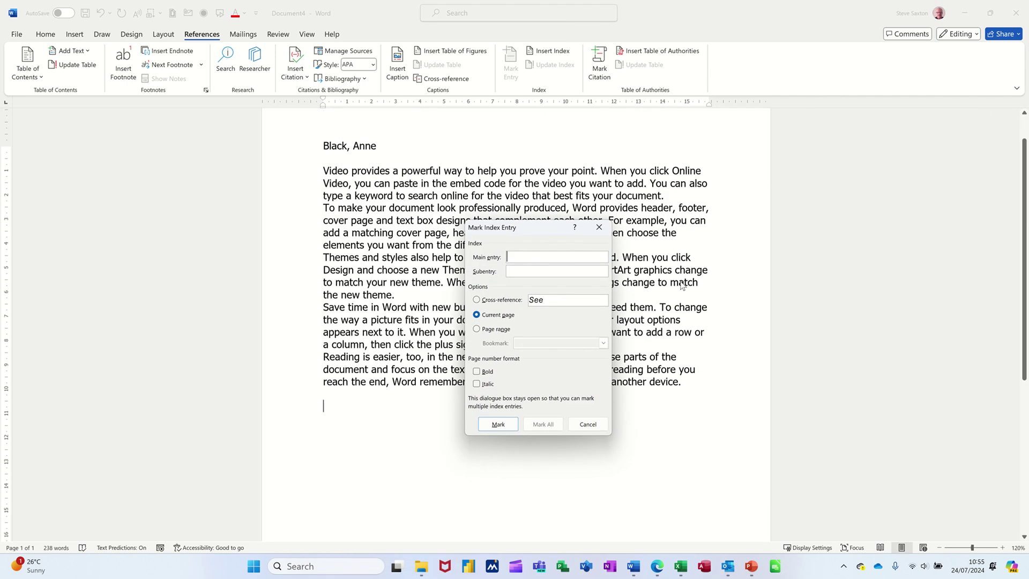
{"action": "left_click_drag", "start_coordinate": [533, 225], "coordinate": [550, 226]}
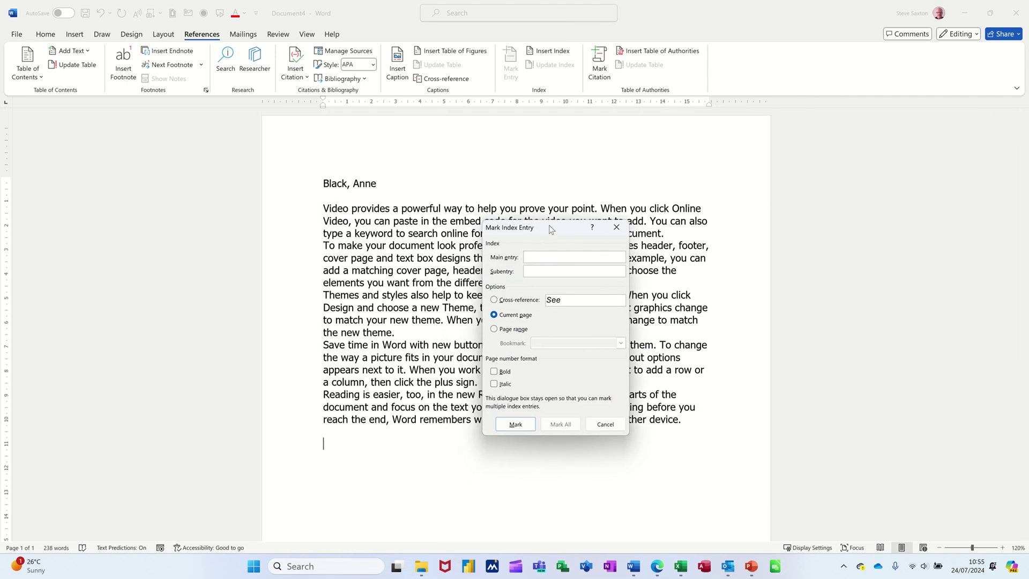
{"action": "left_click", "coordinate": [323, 185]}
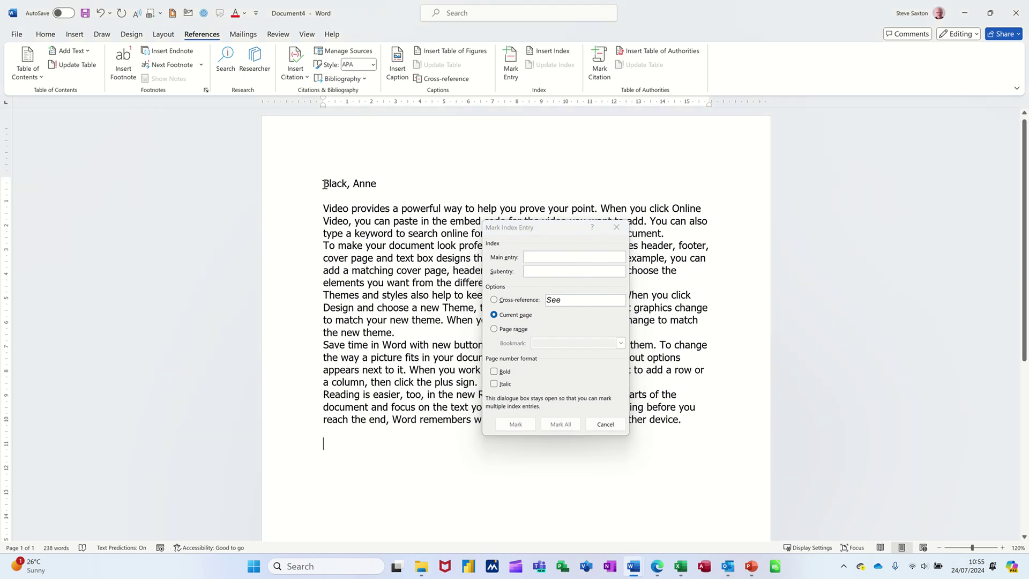
{"action": "left_click_drag", "start_coordinate": [324, 185], "coordinate": [381, 184]}
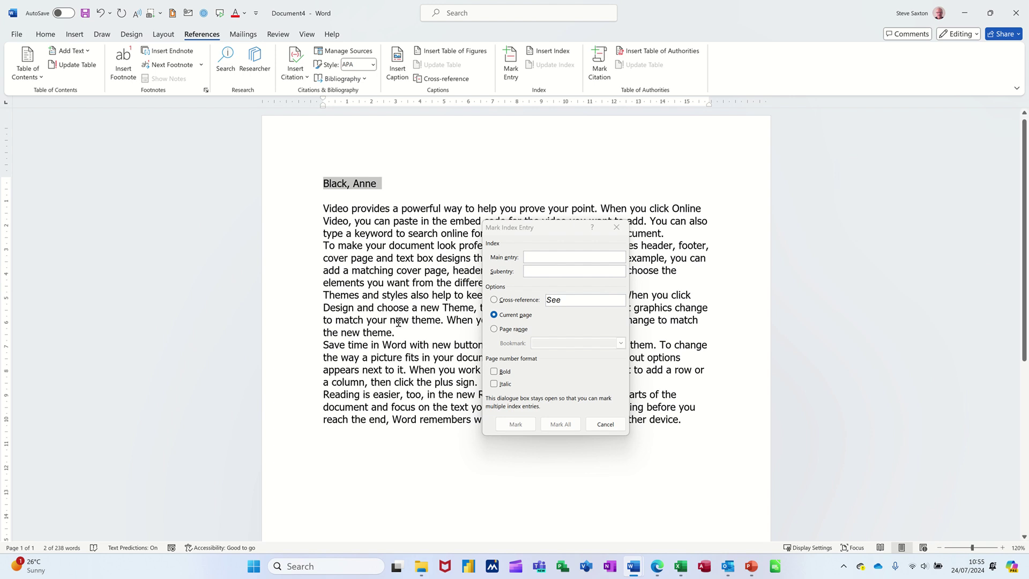
{"action": "left_click", "coordinate": [512, 425]}
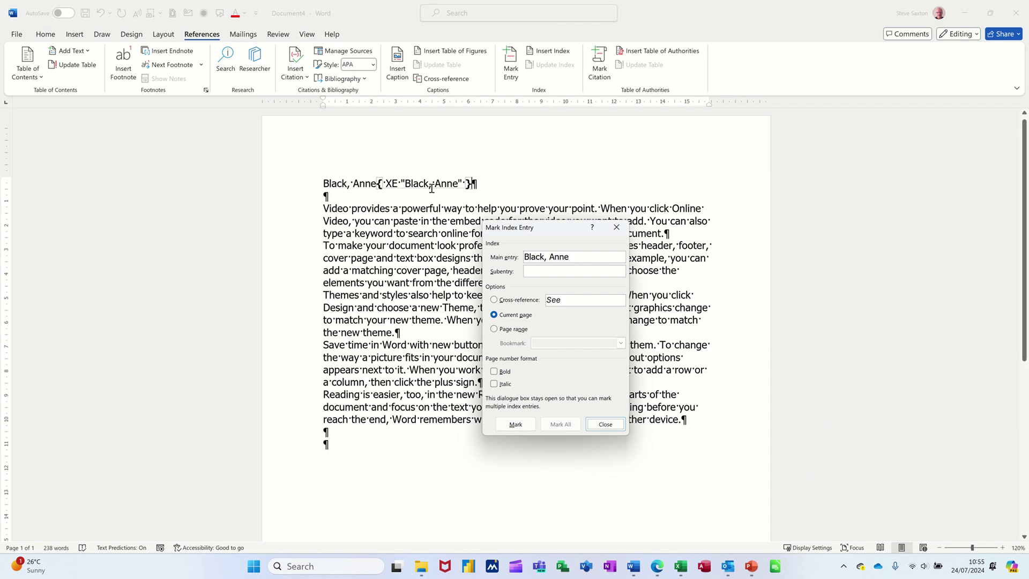
Toggle Show/Hide ¶ off and back on so formatting marks are displayed.
{"action": "left_click", "coordinate": [46, 36]}
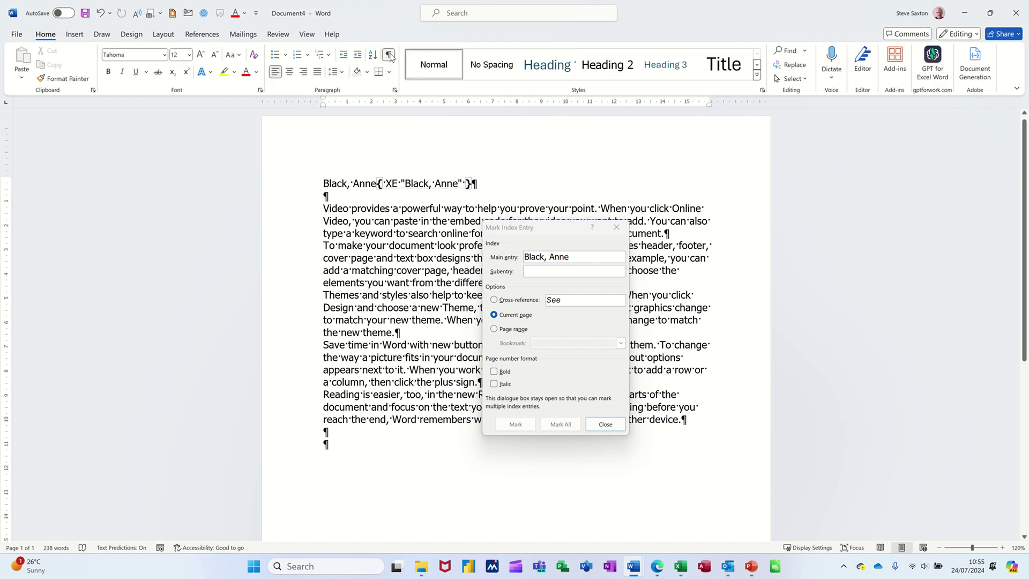
{"action": "left_click", "coordinate": [389, 55]}
{"action": "left_click", "coordinate": [388, 55]}
Mark 'provides' as an index entry and every 'document' with Mark All.
{"action": "left_click_drag", "start_coordinate": [540, 234], "coordinate": [440, 265]}
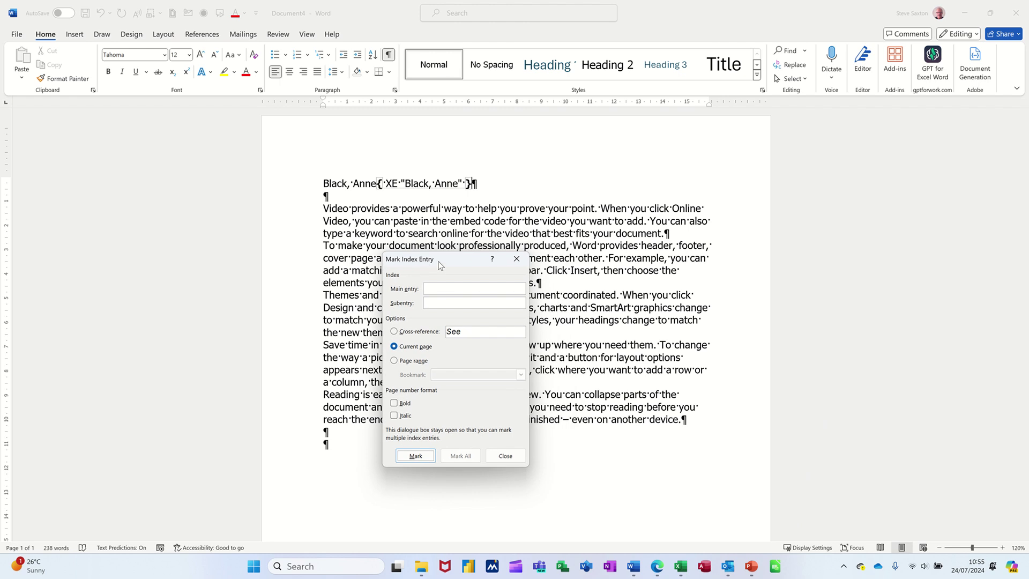
{"action": "double_click", "coordinate": [361, 210]}
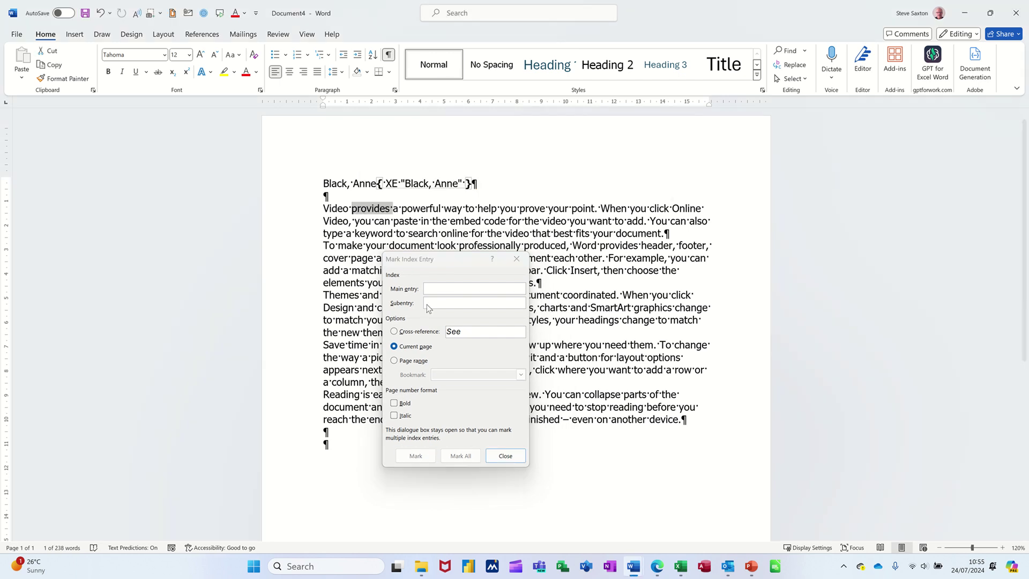
{"action": "left_click", "coordinate": [416, 456]}
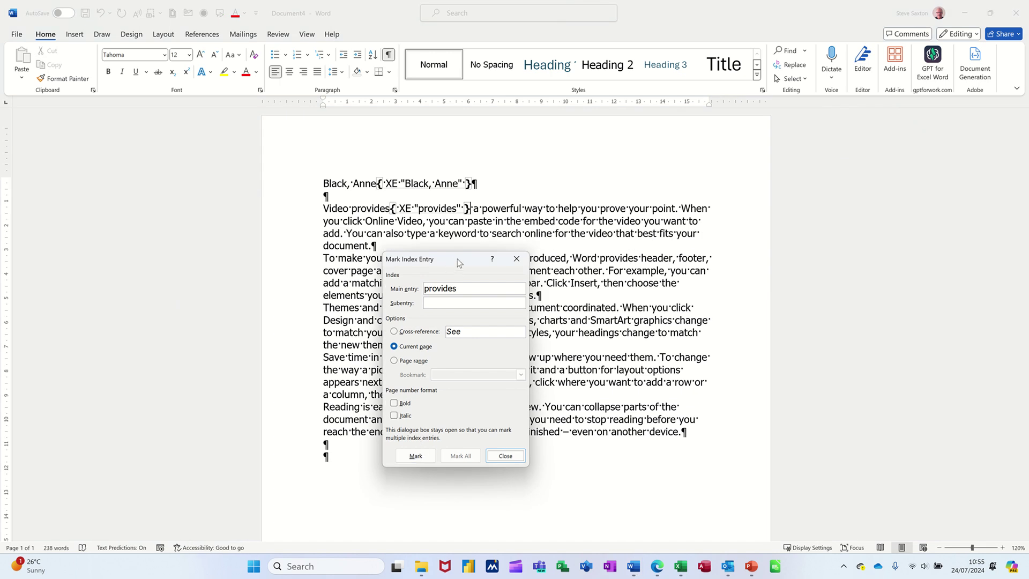
{"action": "left_click_drag", "start_coordinate": [459, 262], "coordinate": [604, 265]}
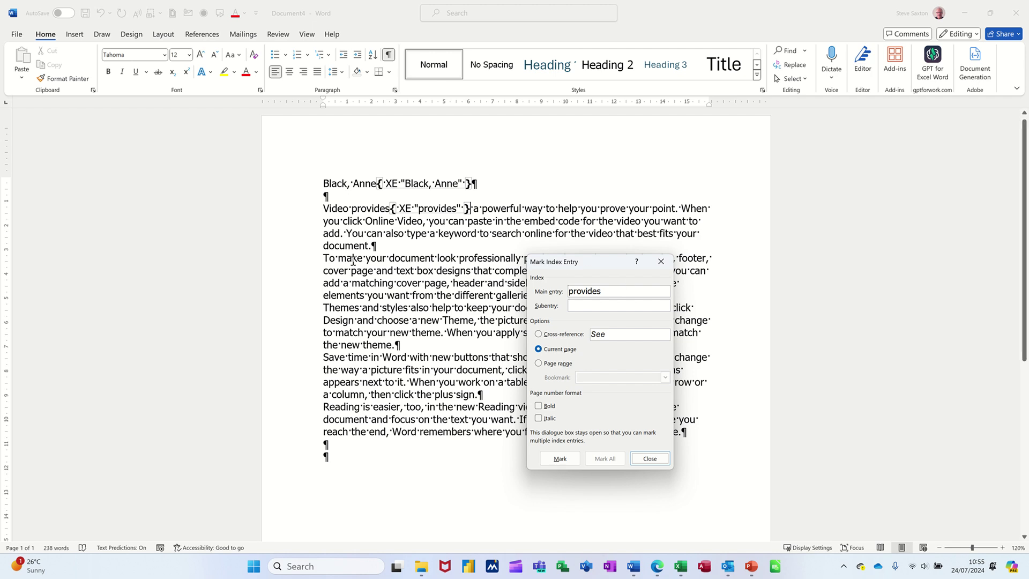
{"action": "double_click", "coordinate": [411, 259]}
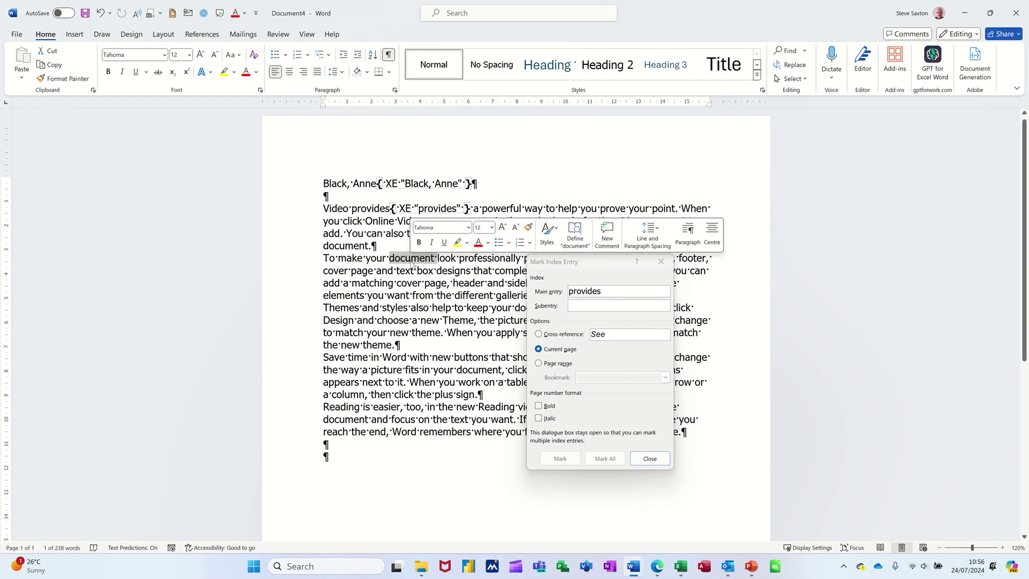
{"action": "left_click", "coordinate": [606, 460]}
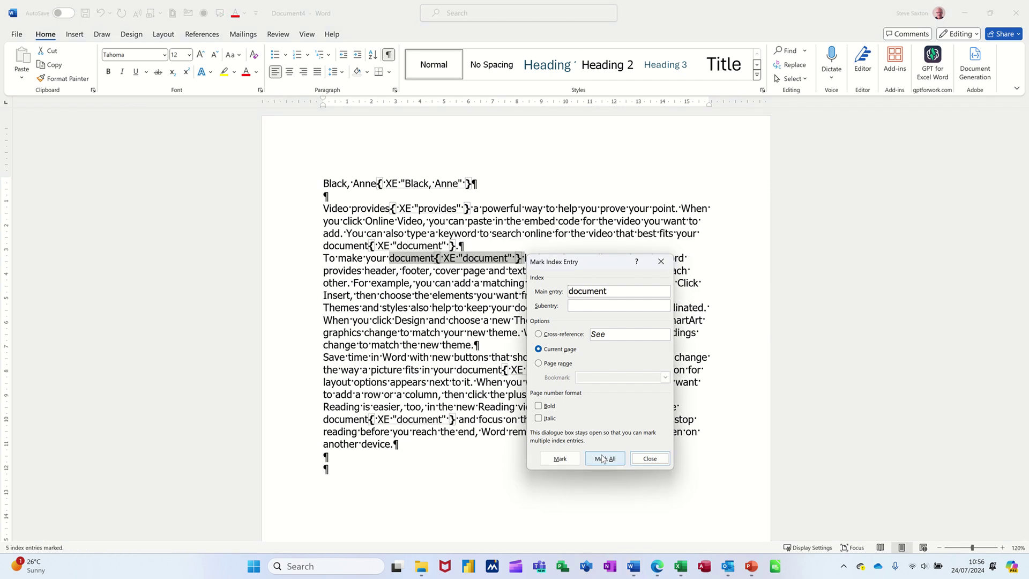
Mark 'Reading' as an index entry, then close the Mark Index Entry window.
{"action": "left_click_drag", "start_coordinate": [589, 259], "coordinate": [766, 266]}
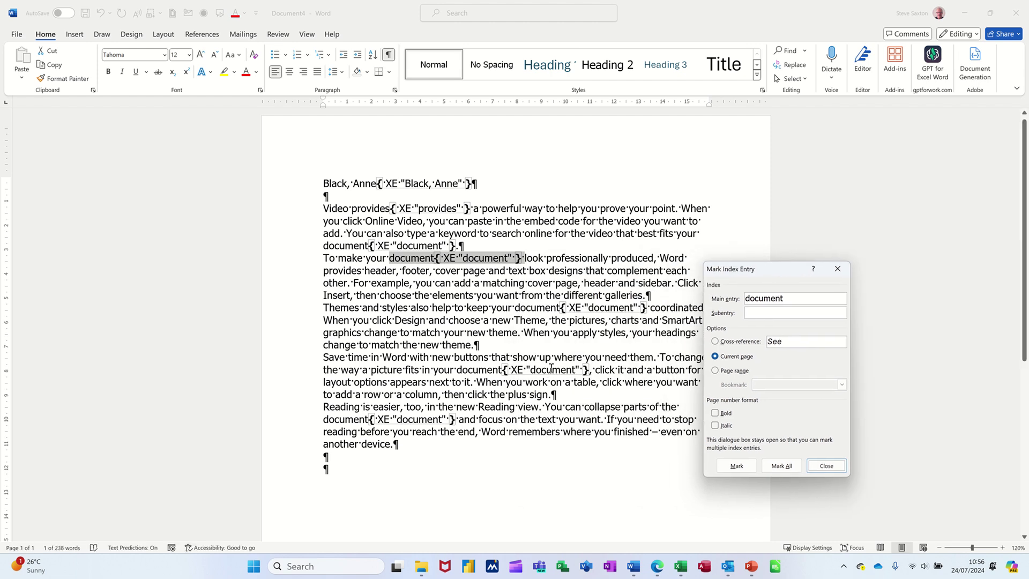
{"action": "left_click_drag", "start_coordinate": [758, 270], "coordinate": [651, 243]}
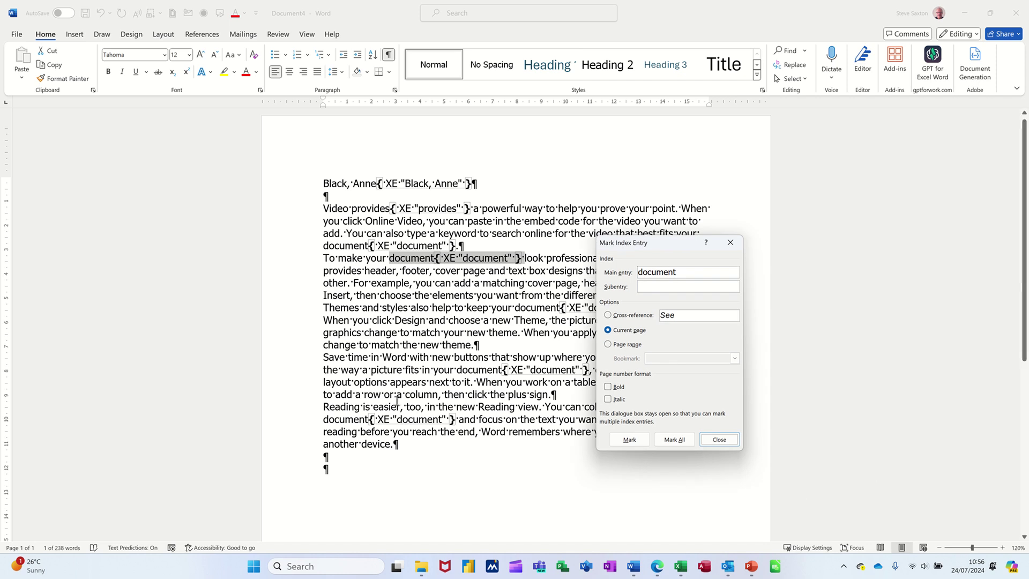
{"action": "double_click", "coordinate": [339, 408]}
{"action": "left_click", "coordinate": [627, 440]}
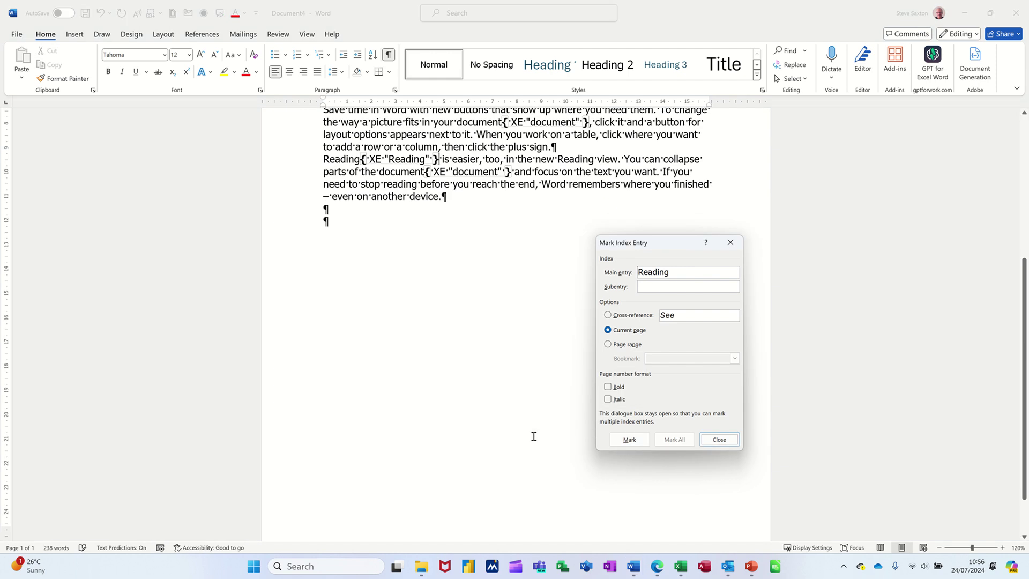
{"action": "left_click", "coordinate": [730, 242]}
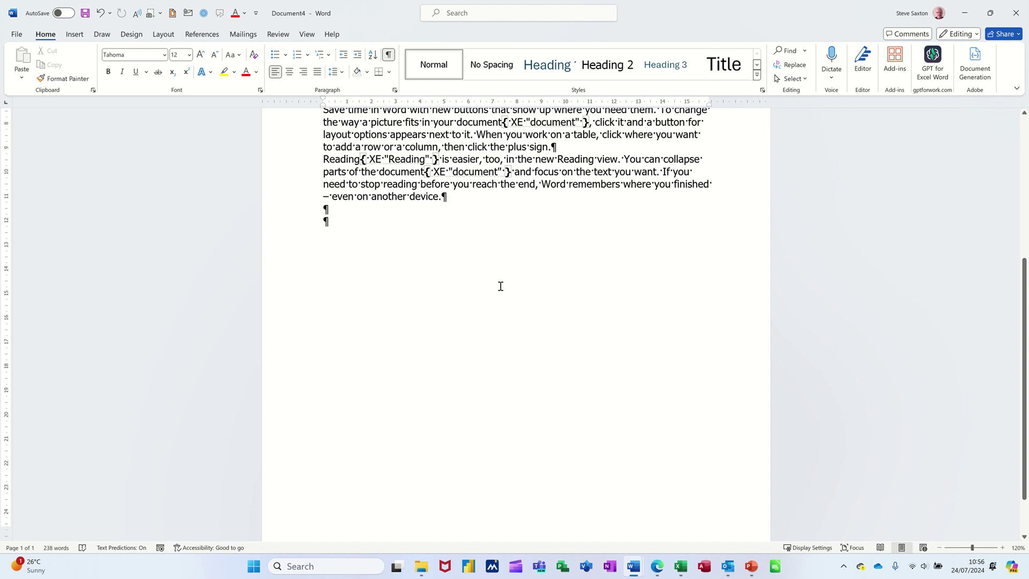
{"action": "scroll", "coordinate": [495, 289], "scroll_direction": "up", "scroll_amount": 4}
{"action": "scroll", "coordinate": [494, 291], "scroll_direction": "up", "scroll_amount": 3}
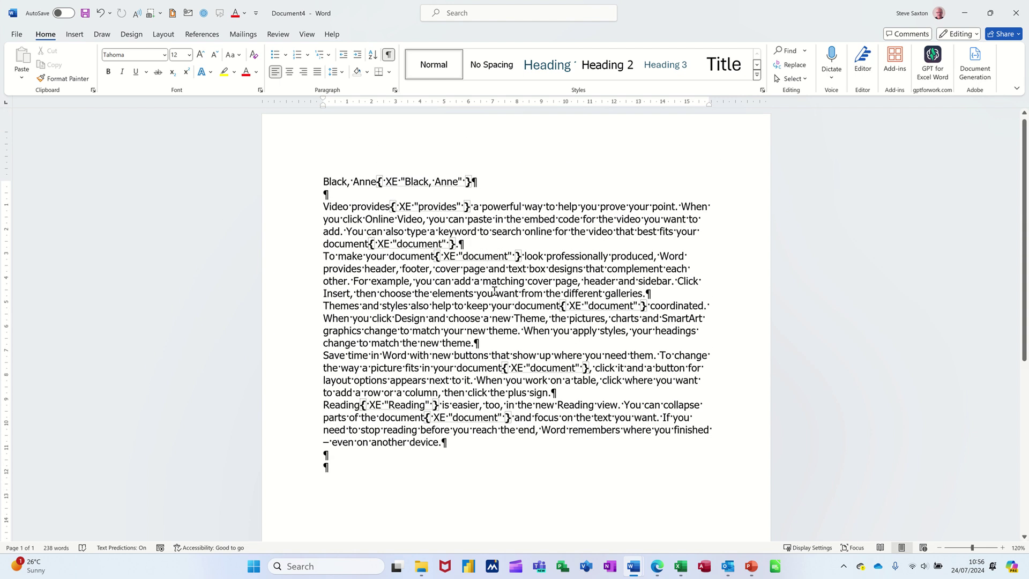
{"action": "scroll", "coordinate": [446, 330], "scroll_direction": "down", "scroll_amount": 3}
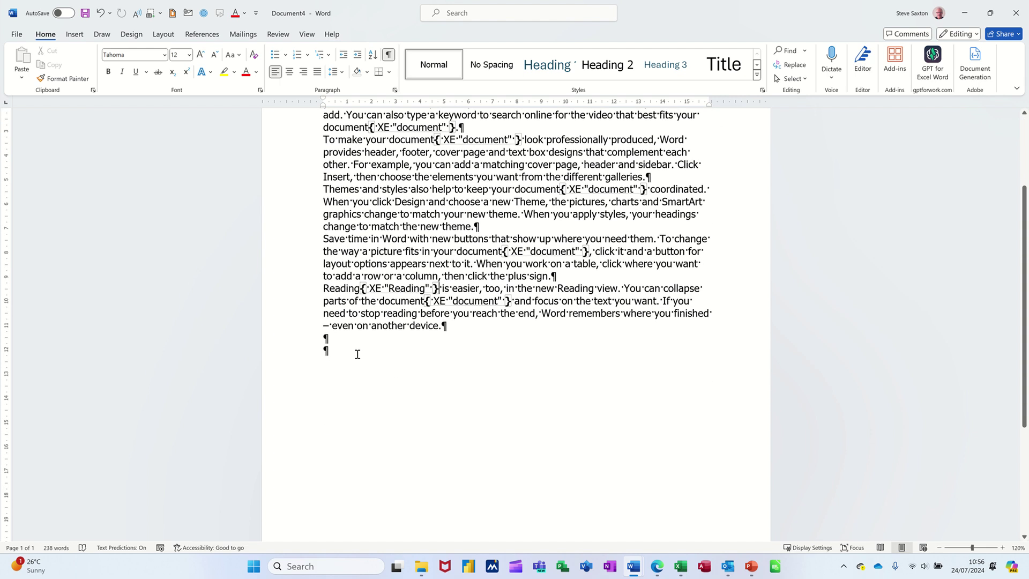
{"action": "left_click", "coordinate": [323, 351]}
{"action": "type", "text": "Index"}
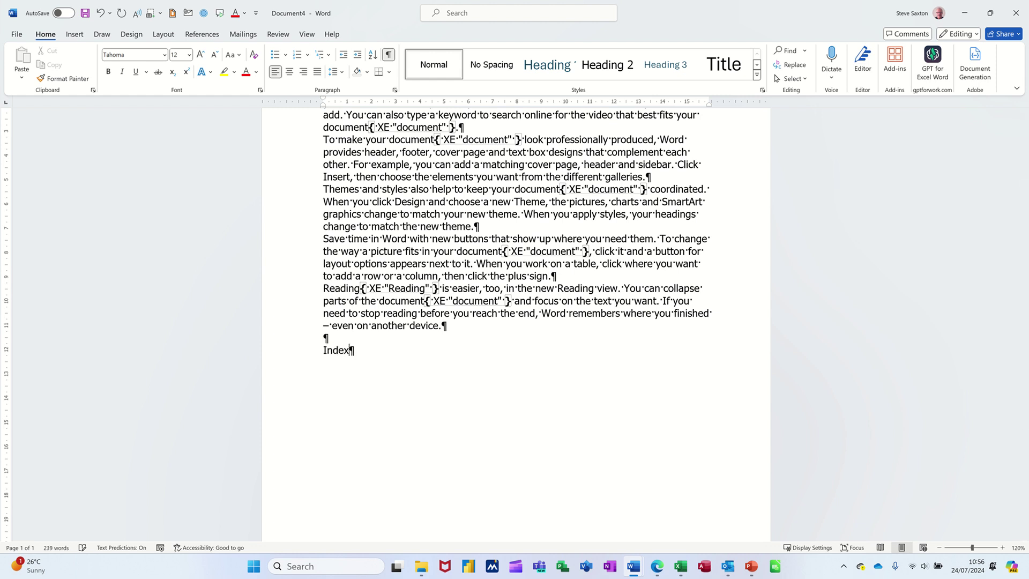
{"action": "key", "text": "Return"}
{"action": "key", "text": "Return"}
{"action": "left_click", "coordinate": [199, 35]}
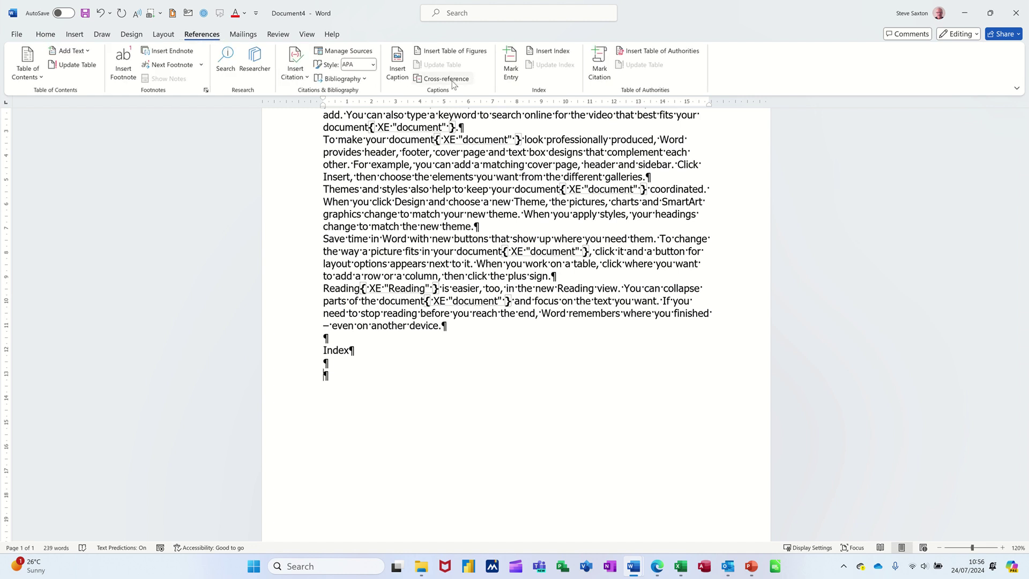
Insert a 4-column Formal-style index after previewing the Modern and Classic formats.
{"action": "left_click", "coordinate": [547, 50]}
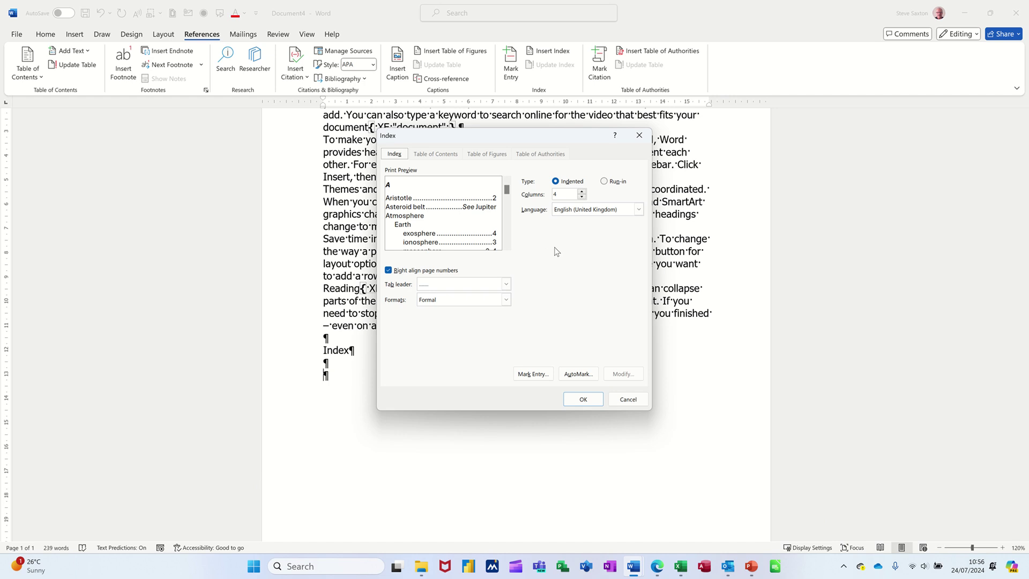
{"action": "left_click", "coordinate": [582, 196]}
{"action": "left_click", "coordinate": [506, 301]}
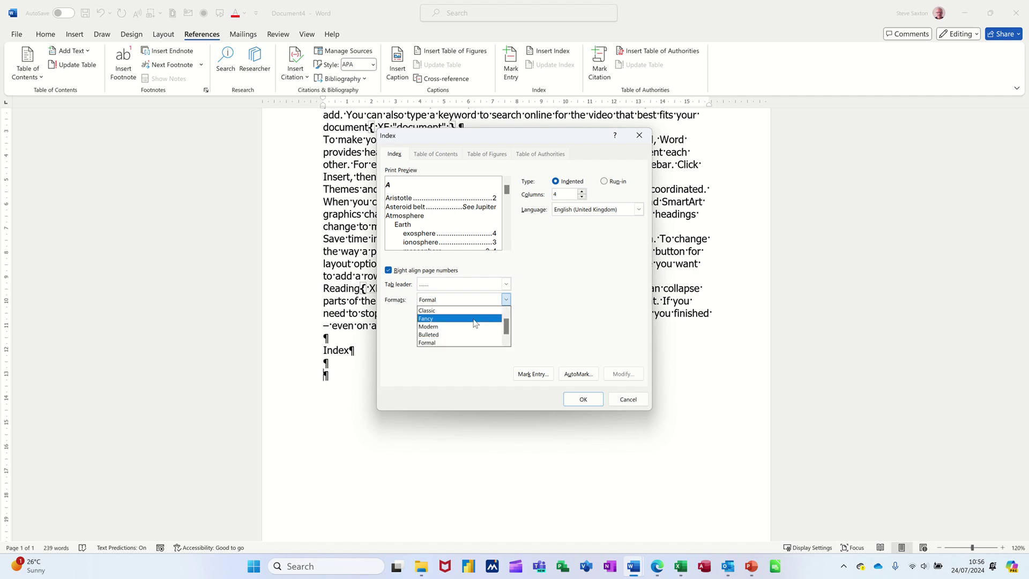
{"action": "left_click", "coordinate": [435, 327]}
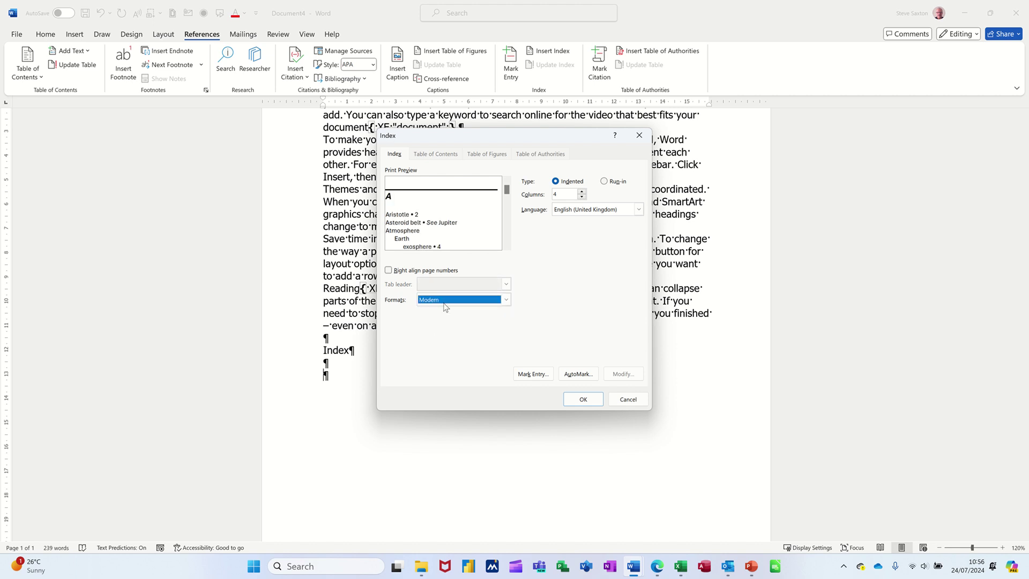
{"action": "left_click", "coordinate": [507, 299]}
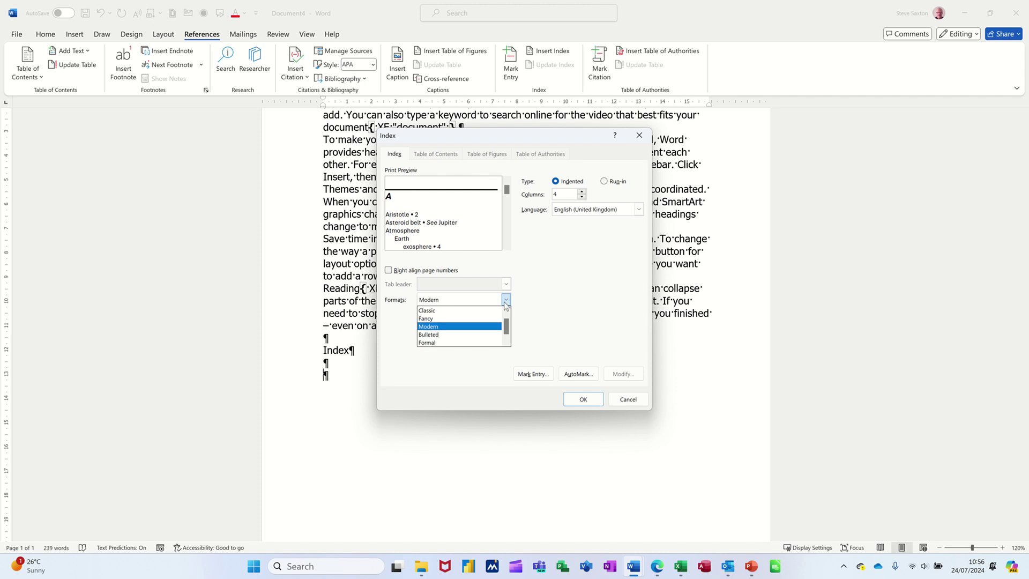
{"action": "left_click", "coordinate": [464, 314]}
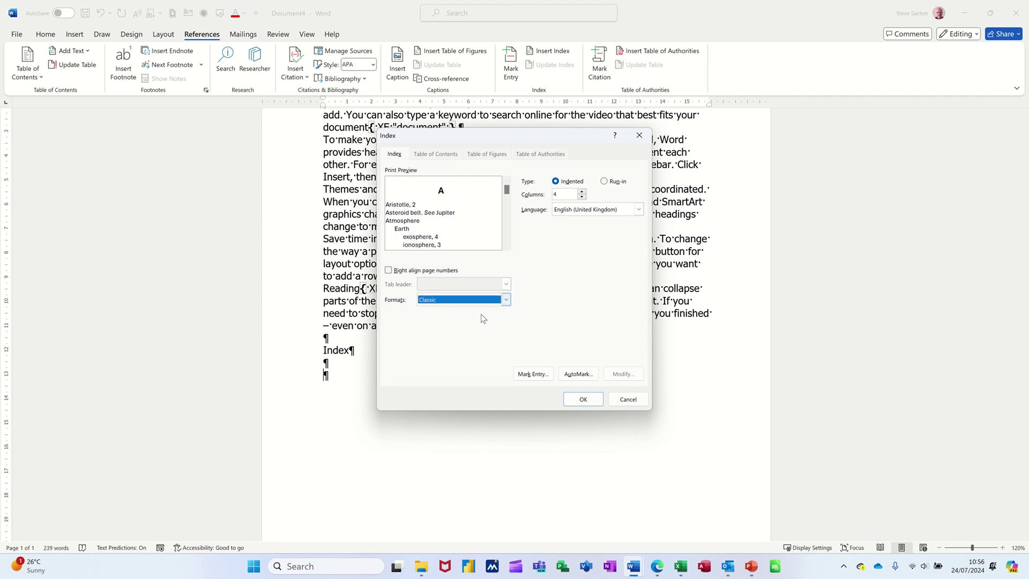
{"action": "left_click", "coordinate": [506, 300]}
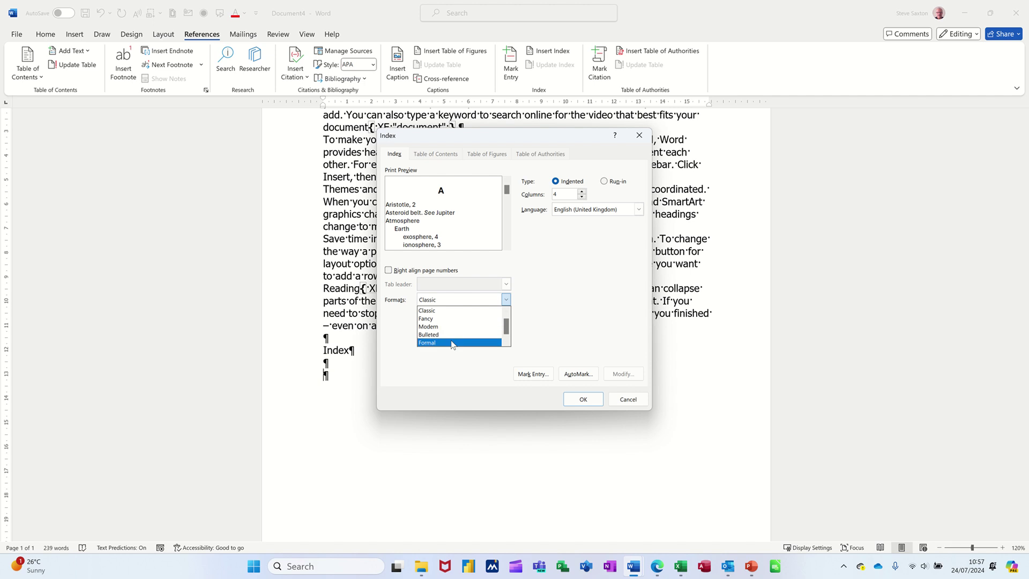
{"action": "left_click", "coordinate": [451, 343]}
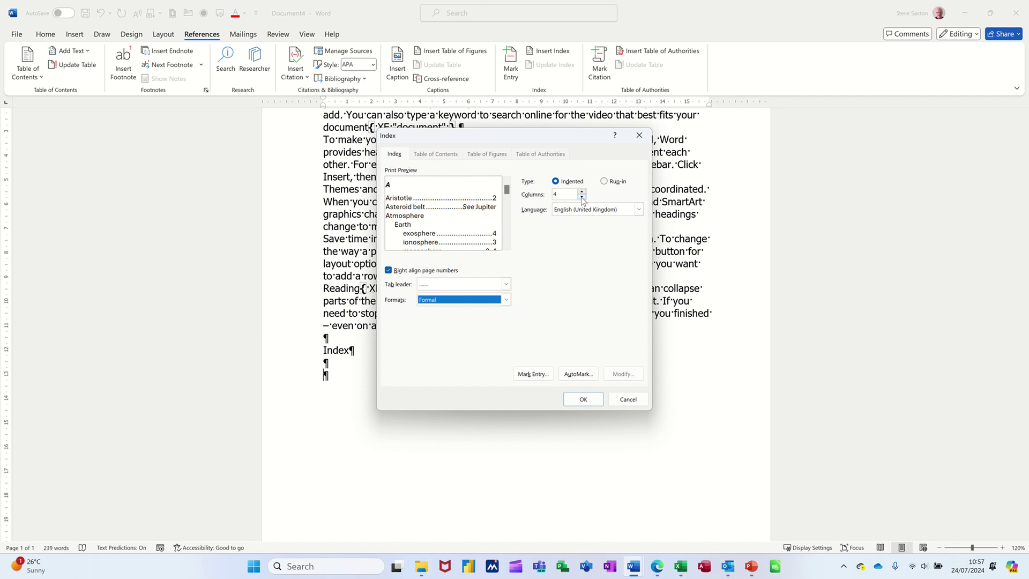
{"action": "left_click", "coordinate": [576, 404]}
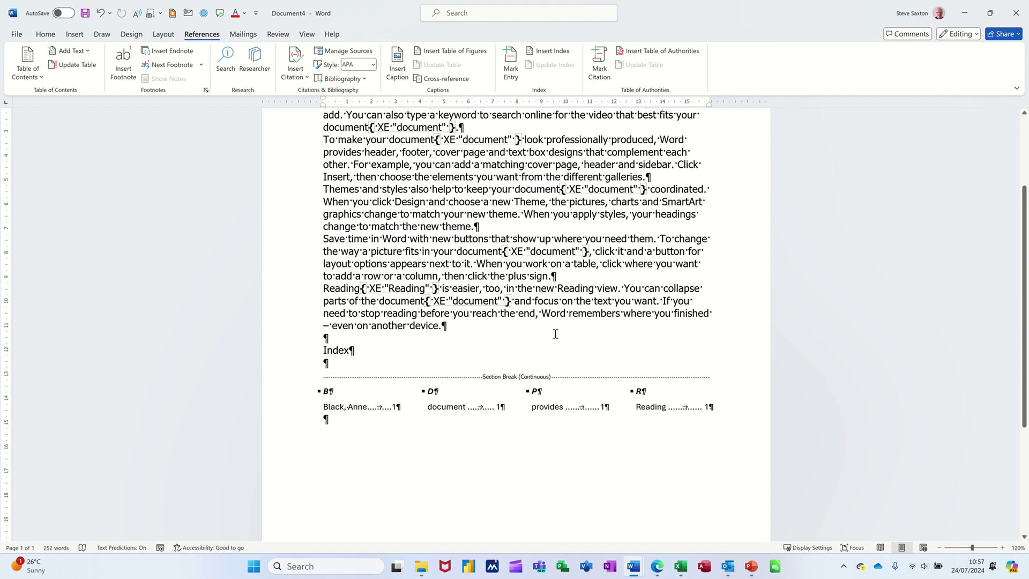
Move the Index heading to a new page with =rand() sample text above it.
{"action": "key", "text": "ctrl+Return"}
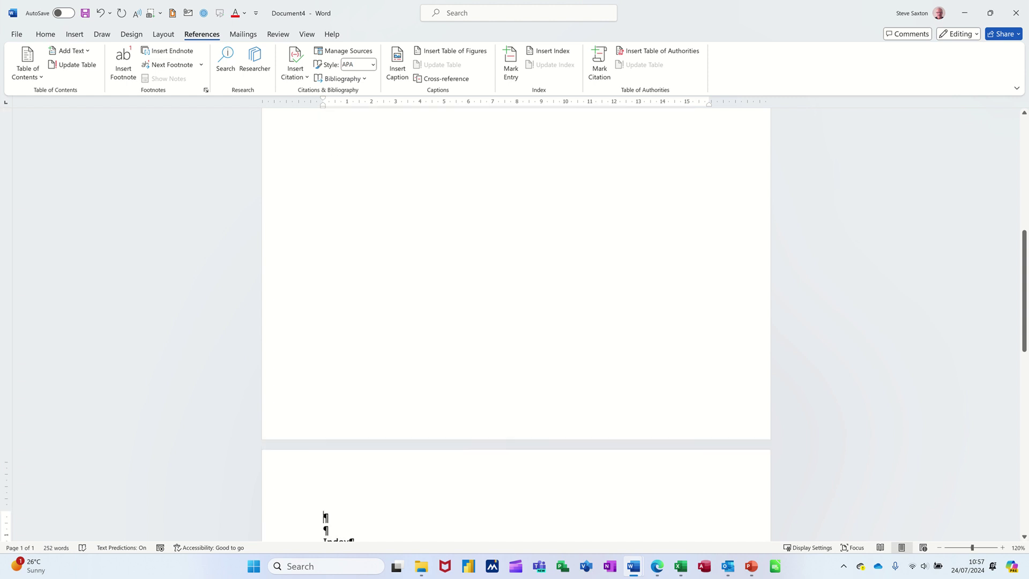
{"action": "type", "text": "="}
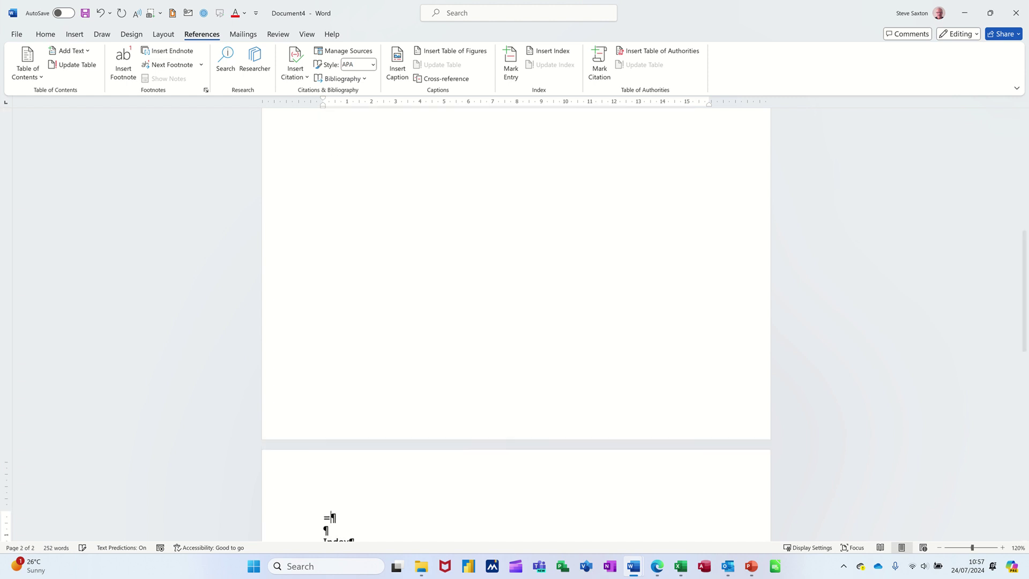
{"action": "type", "text": "rand()"}
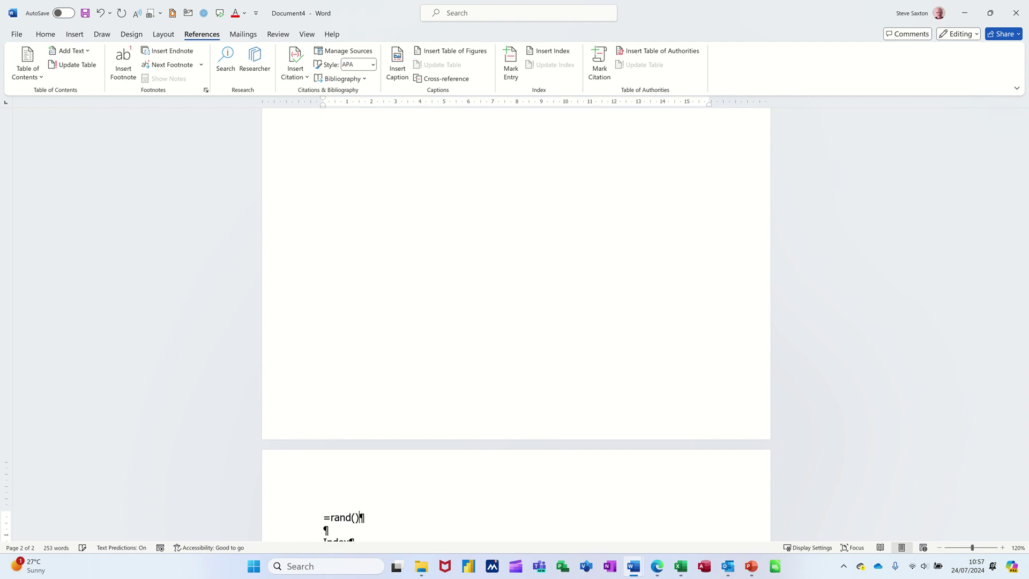
{"action": "key", "text": "Return"}
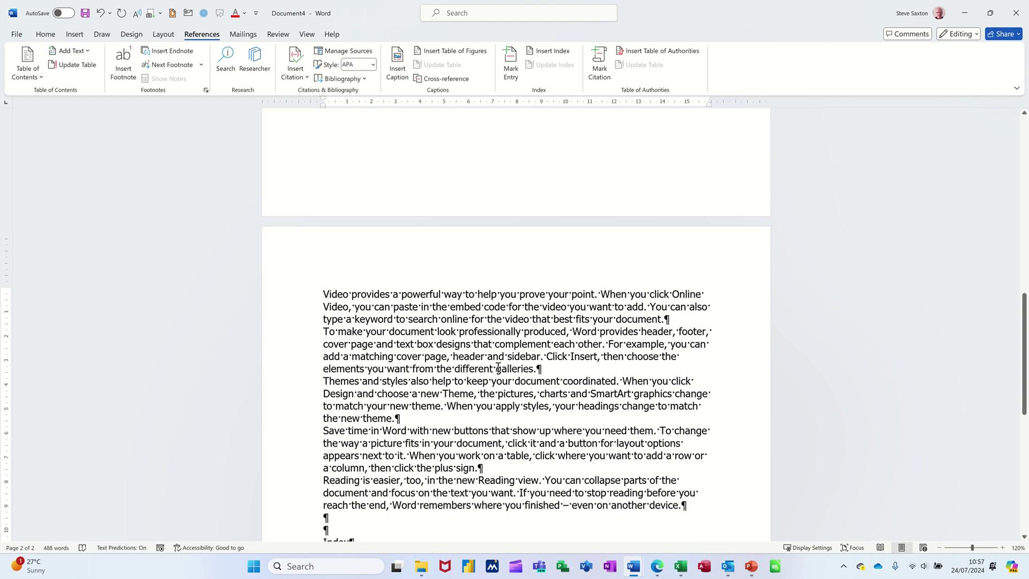
{"action": "scroll", "coordinate": [503, 383], "scroll_direction": "down", "scroll_amount": 3}
{"action": "scroll", "coordinate": [492, 393], "scroll_direction": "down", "scroll_amount": 4}
{"action": "scroll", "coordinate": [499, 373], "scroll_direction": "up", "scroll_amount": 5}
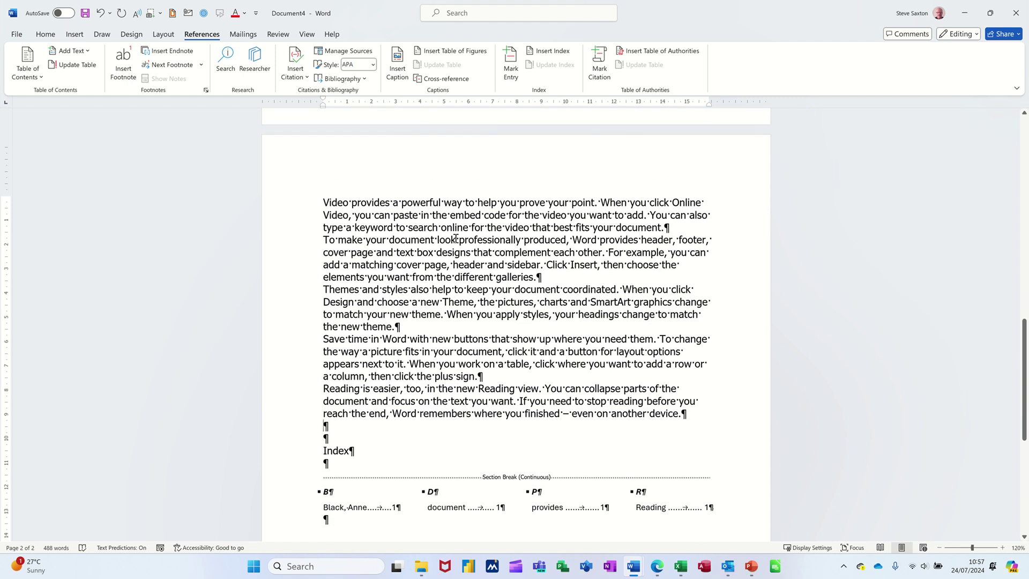
Mark 'keyword', 'Design' and two occurrences of 'Word' as index entries.
{"action": "double_click", "coordinate": [360, 225]}
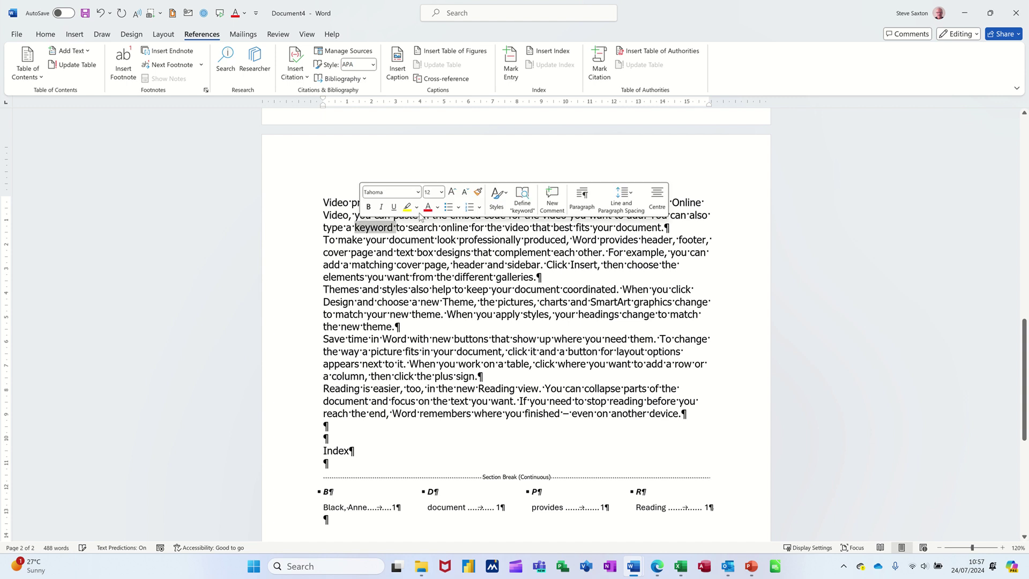
{"action": "left_click", "coordinate": [512, 63]}
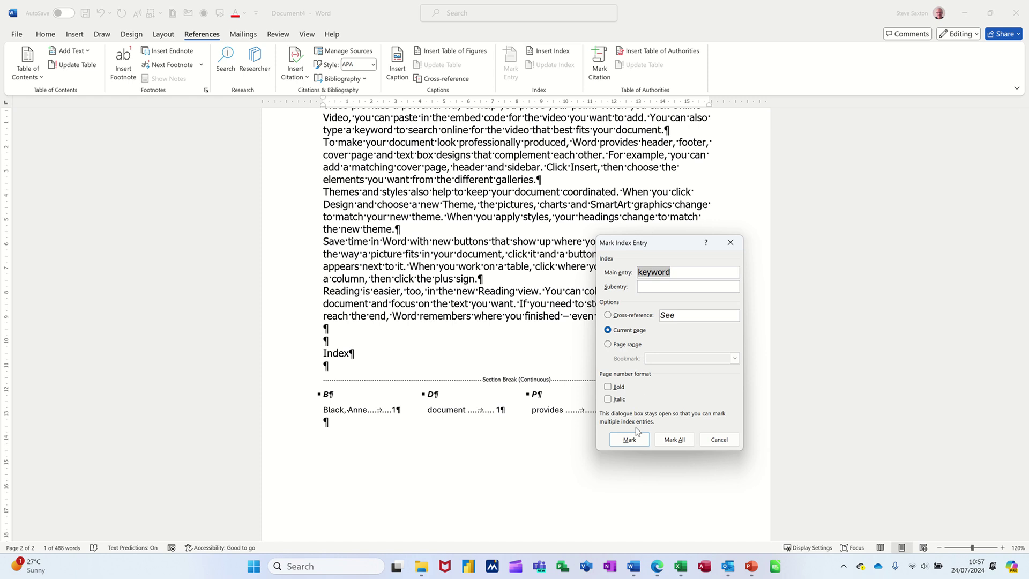
{"action": "left_click", "coordinate": [632, 440]}
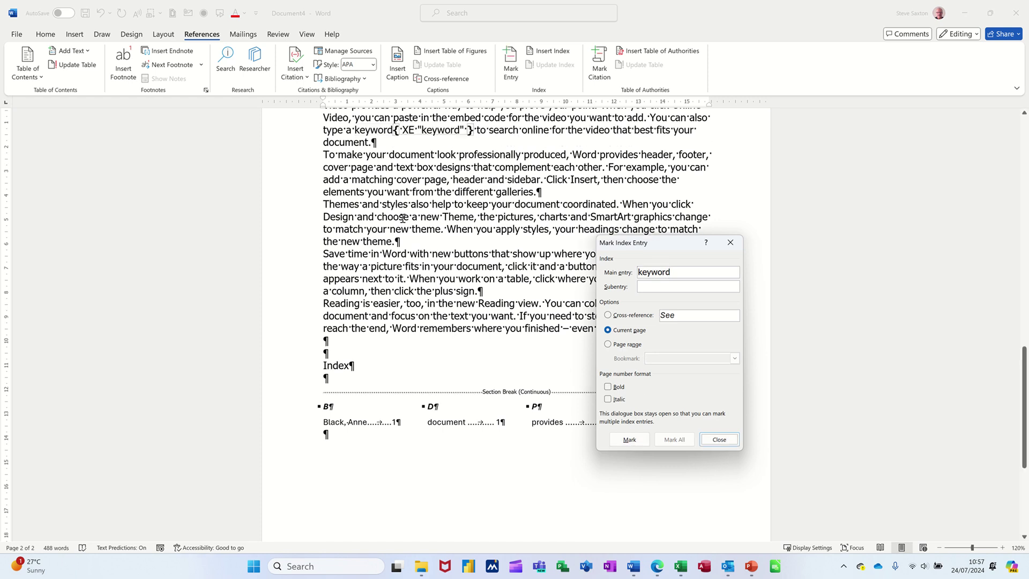
{"action": "double_click", "coordinate": [340, 216]}
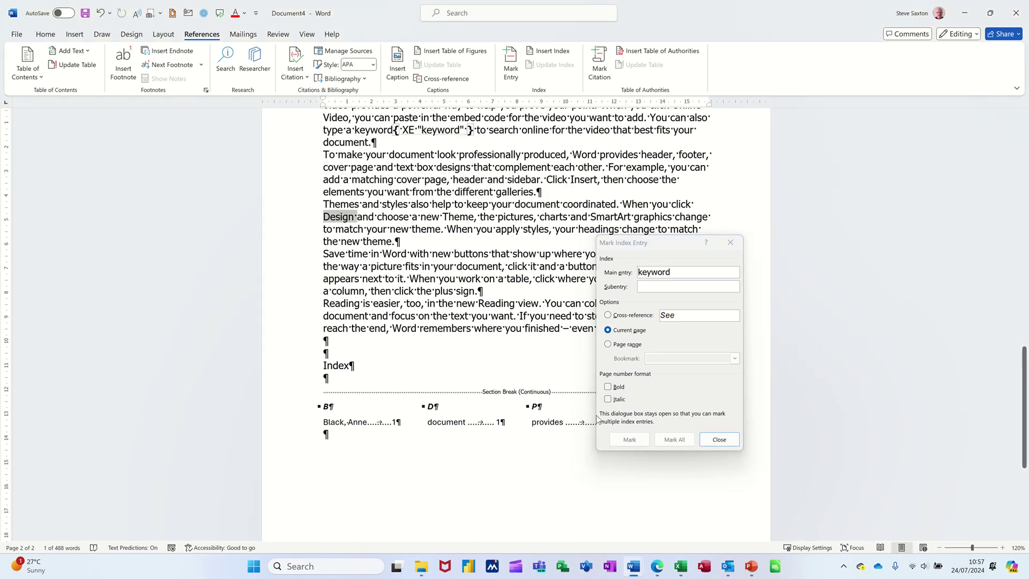
{"action": "left_click", "coordinate": [629, 439]}
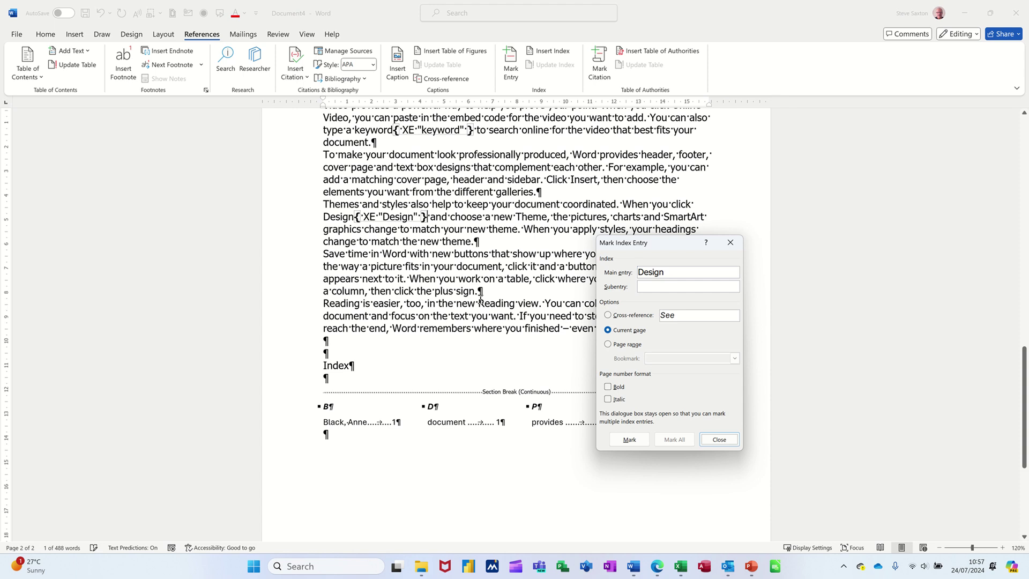
{"action": "double_click", "coordinate": [401, 255]}
{"action": "left_click", "coordinate": [630, 440]}
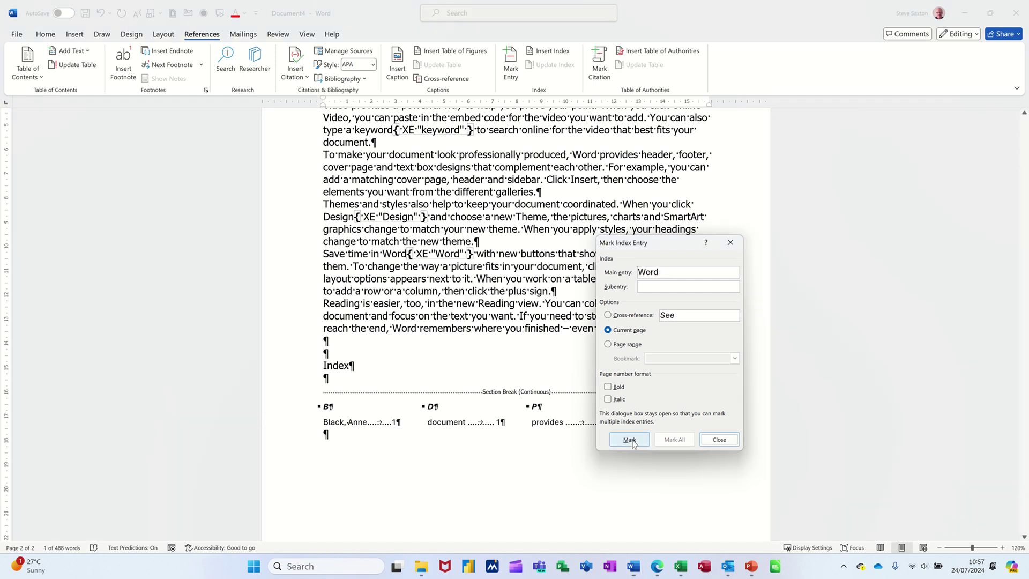
{"action": "scroll", "coordinate": [425, 251], "scroll_direction": "down", "scroll_amount": 3}
{"action": "double_click", "coordinate": [411, 245]}
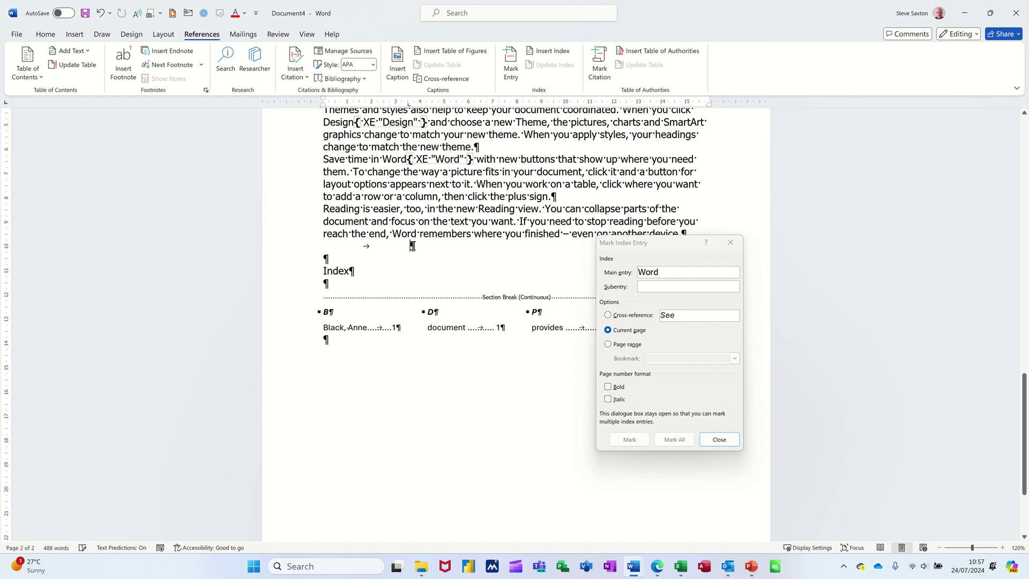
{"action": "double_click", "coordinate": [404, 234]}
{"action": "left_click", "coordinate": [674, 440]}
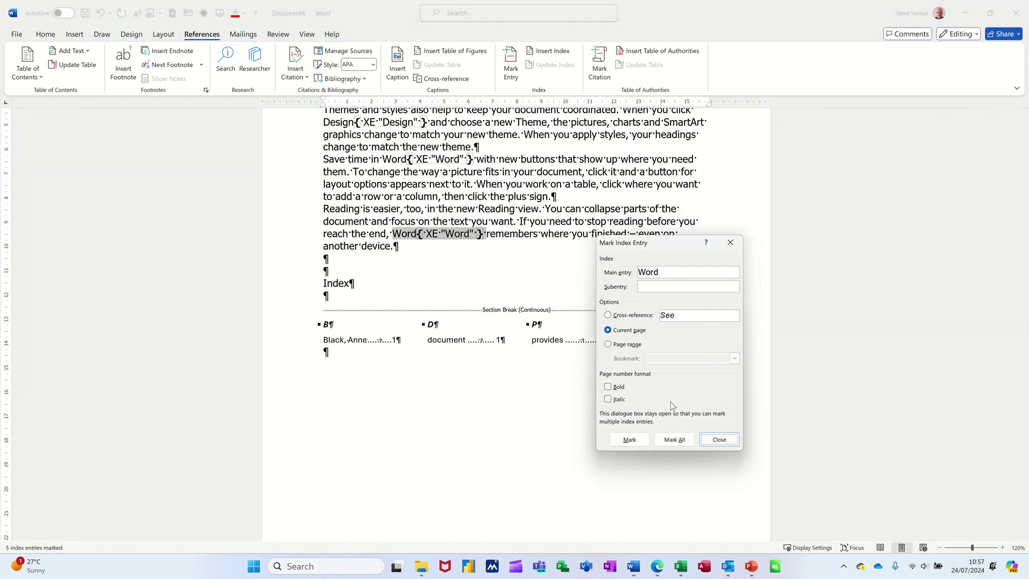
Close the marking window and update the index to include the new entries.
{"action": "key", "text": "Escape"}
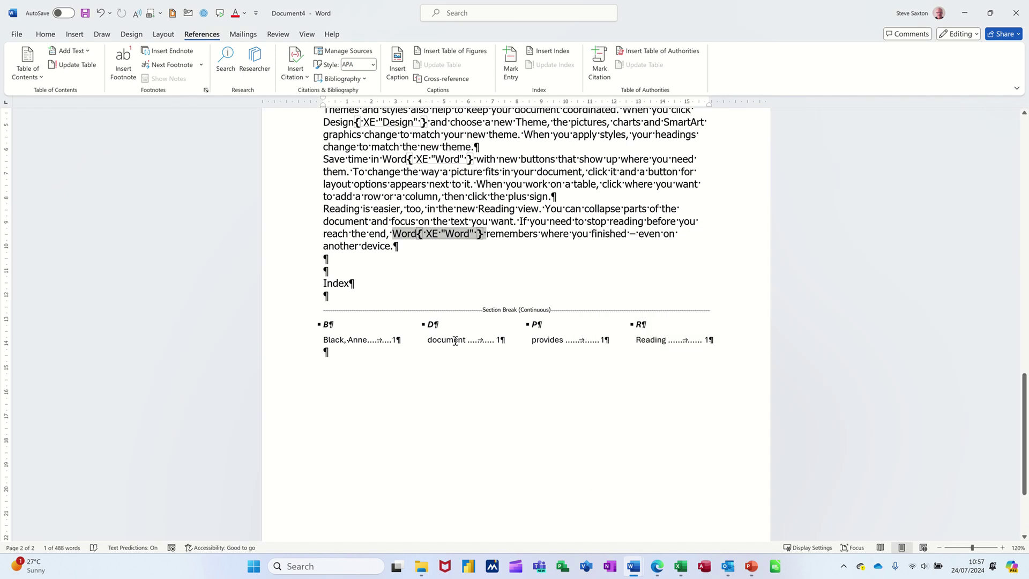
{"action": "left_click", "coordinate": [454, 341]}
{"action": "key", "text": "F9"}
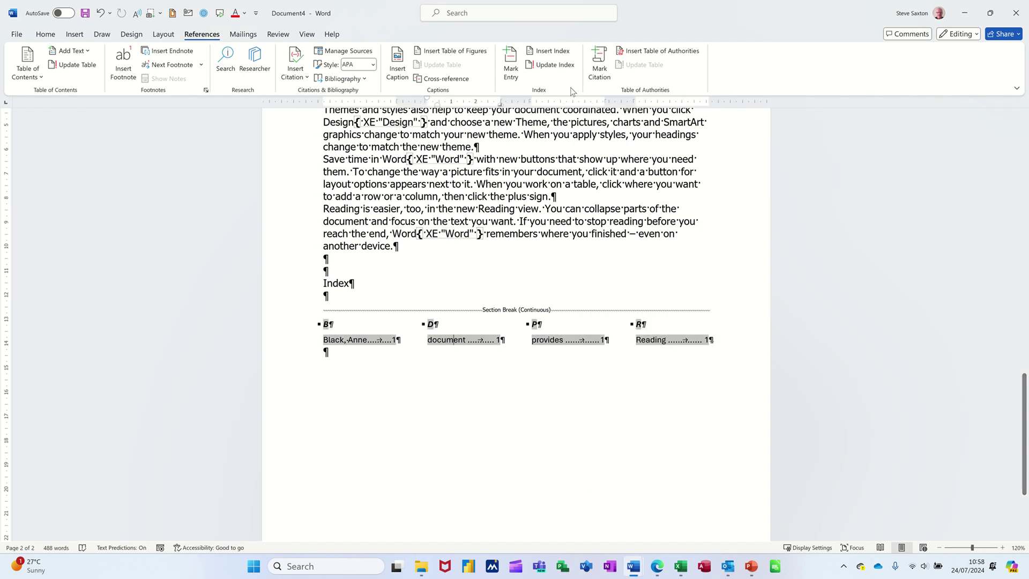
{"action": "left_click", "coordinate": [550, 66]}
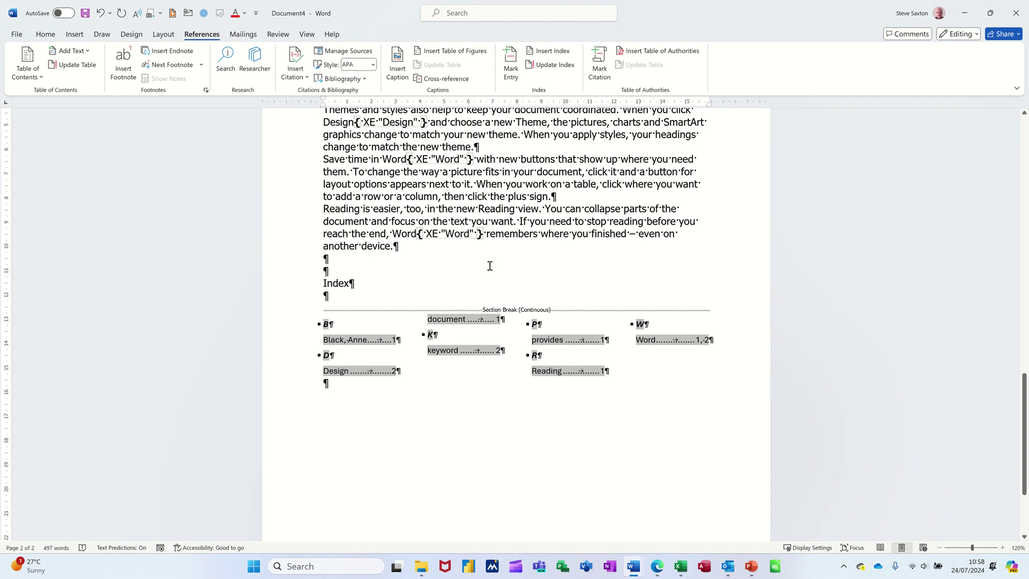
Edit the name's XE field to first-name-first and delete the duplicated first name.
{"action": "scroll", "coordinate": [512, 251], "scroll_direction": "up", "scroll_amount": 10}
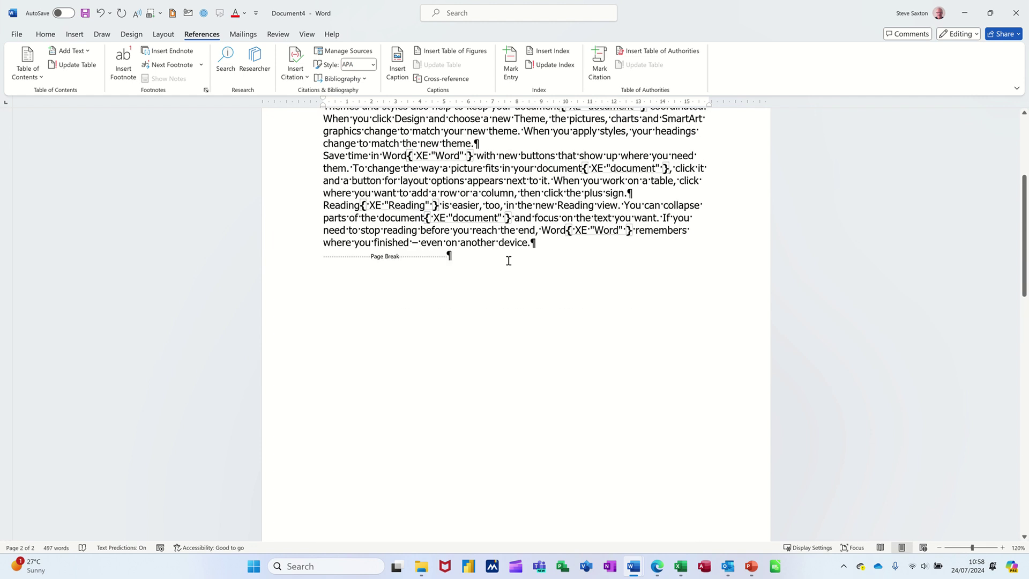
{"action": "scroll", "coordinate": [509, 261], "scroll_direction": "up", "scroll_amount": 5}
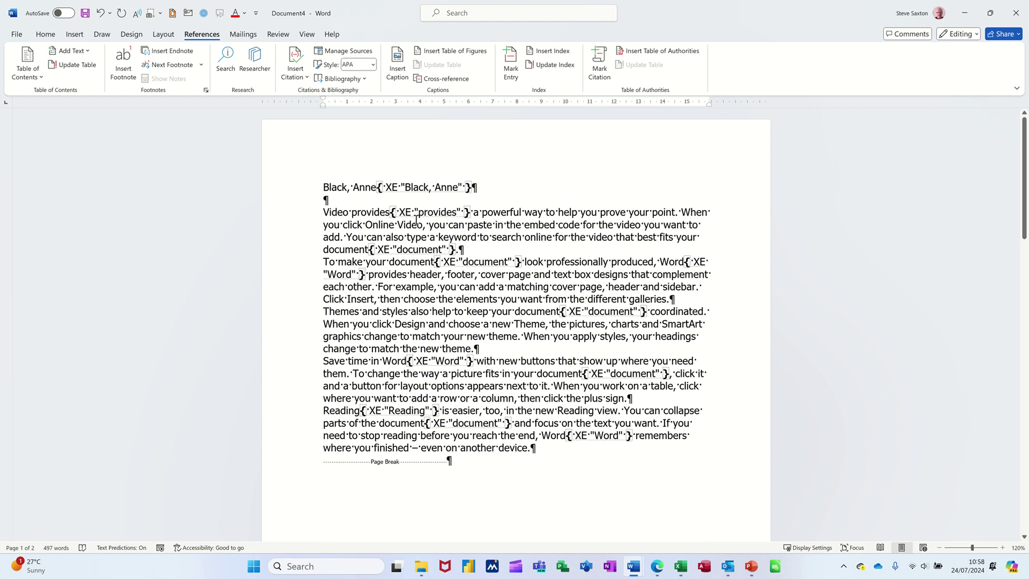
{"action": "left_click", "coordinate": [46, 34]}
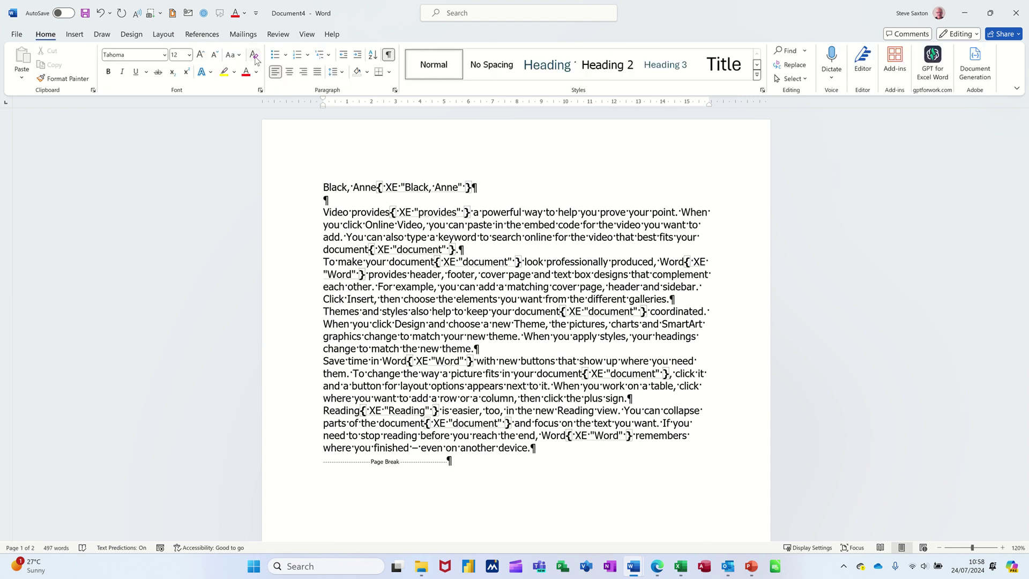
{"action": "left_click", "coordinate": [387, 56]}
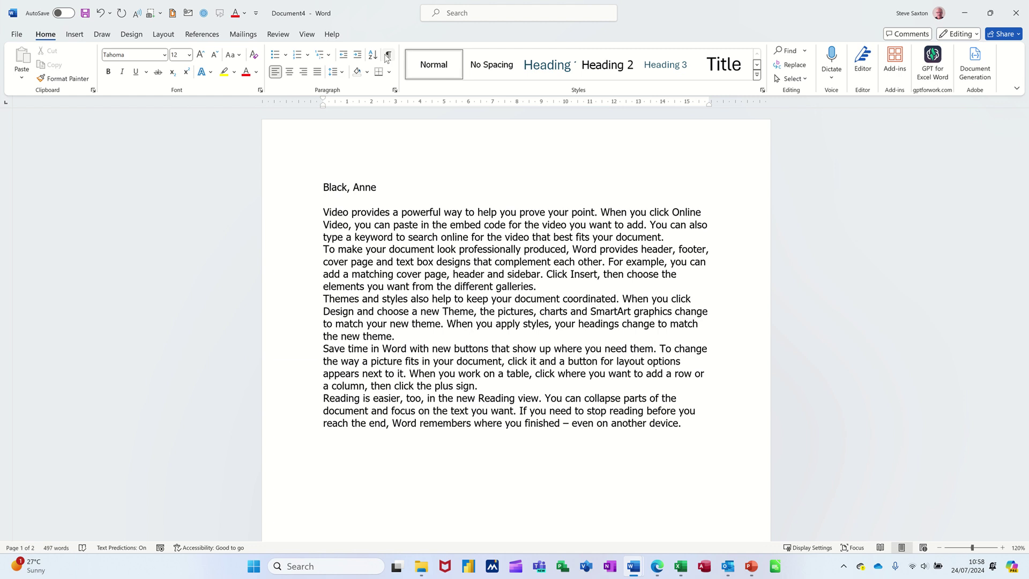
{"action": "left_click", "coordinate": [388, 55]}
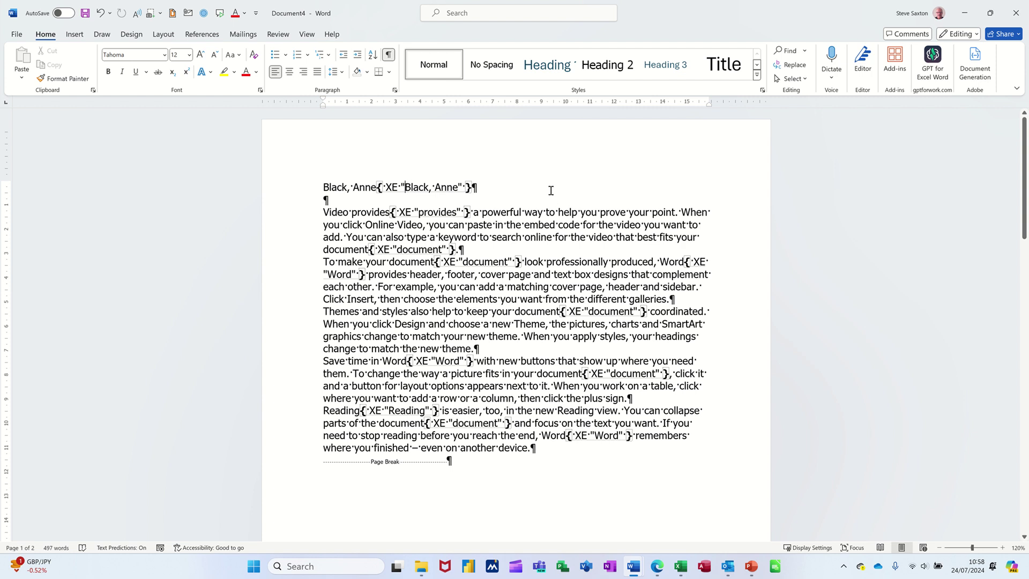
{"action": "type", "text": "Ann"}
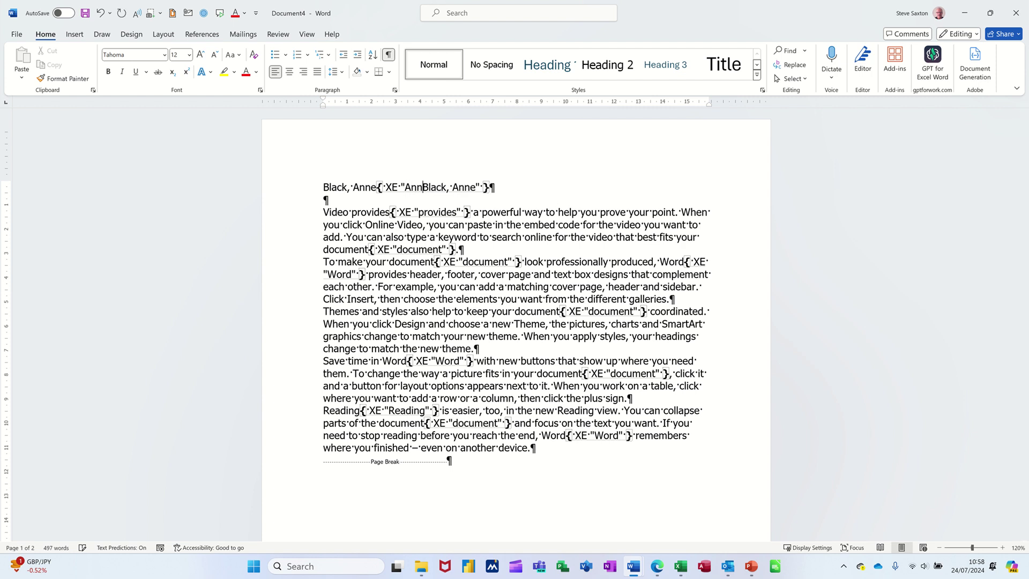
{"action": "type", "text": "e"}
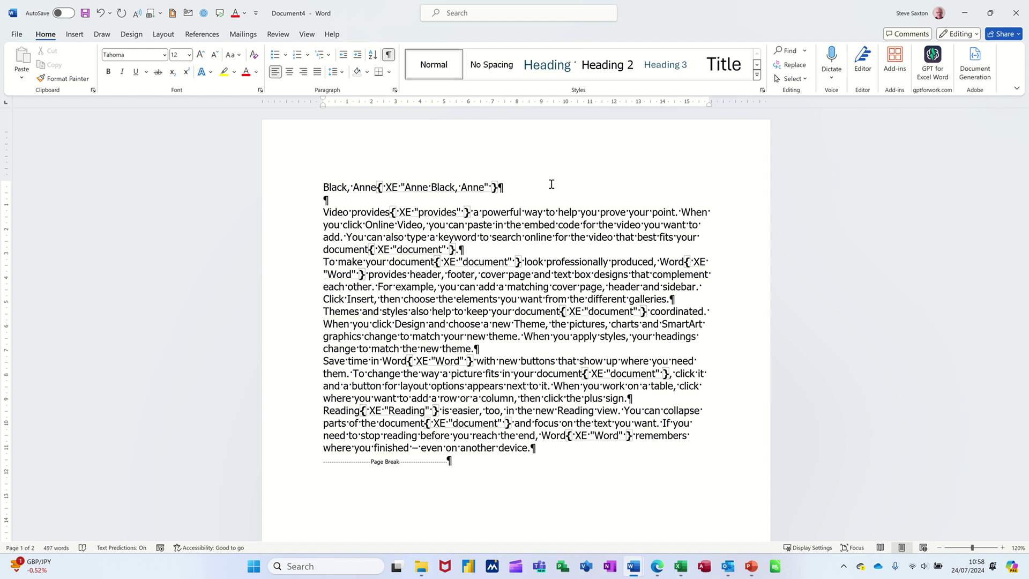
{"action": "double_click", "coordinate": [473, 186]}
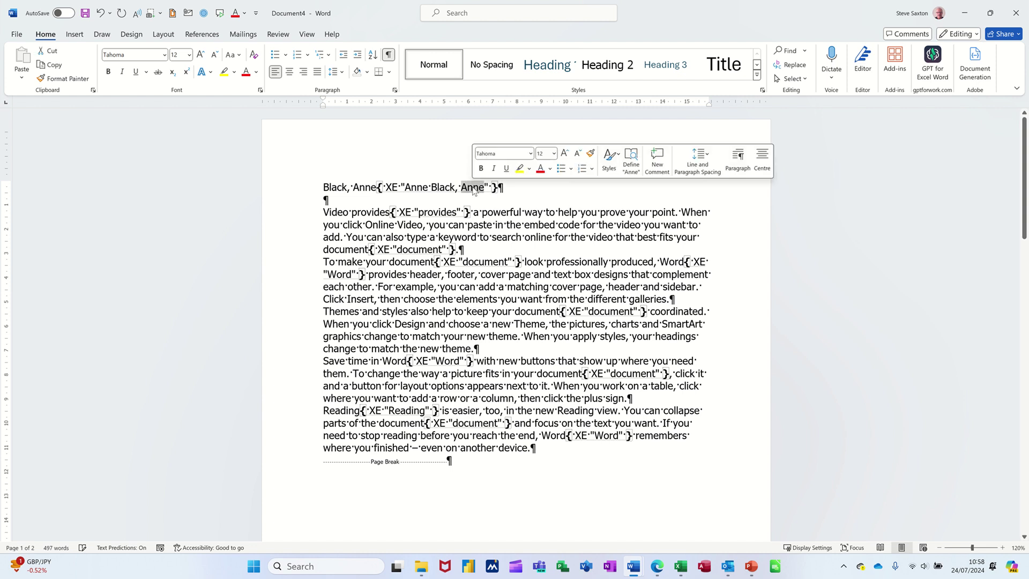
{"action": "key", "text": "Delete"}
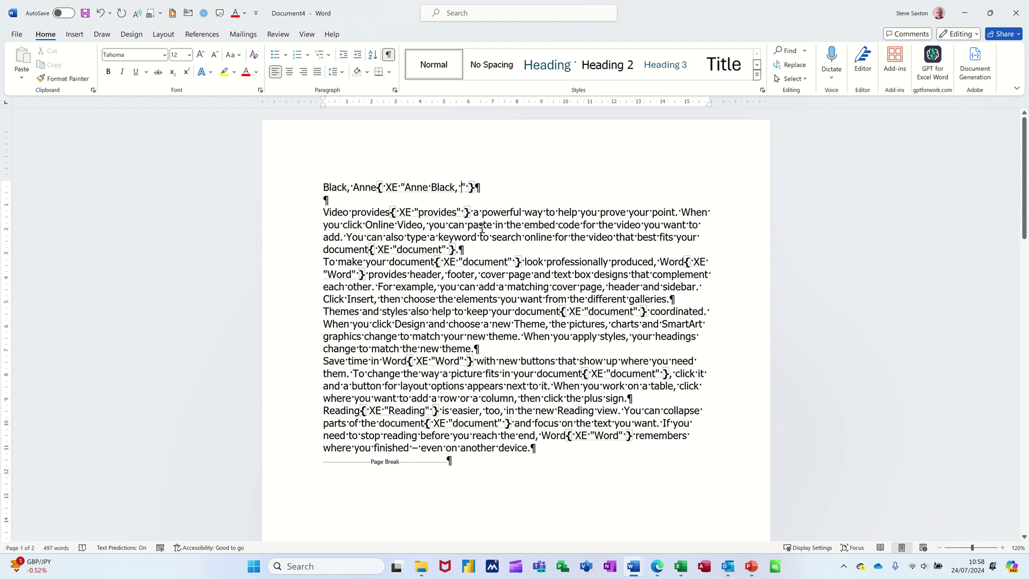
Toggle formatting marks off and back on, then scroll down to the index.
{"action": "left_click", "coordinate": [388, 54]}
{"action": "scroll", "coordinate": [460, 271], "scroll_direction": "down", "scroll_amount": 5}
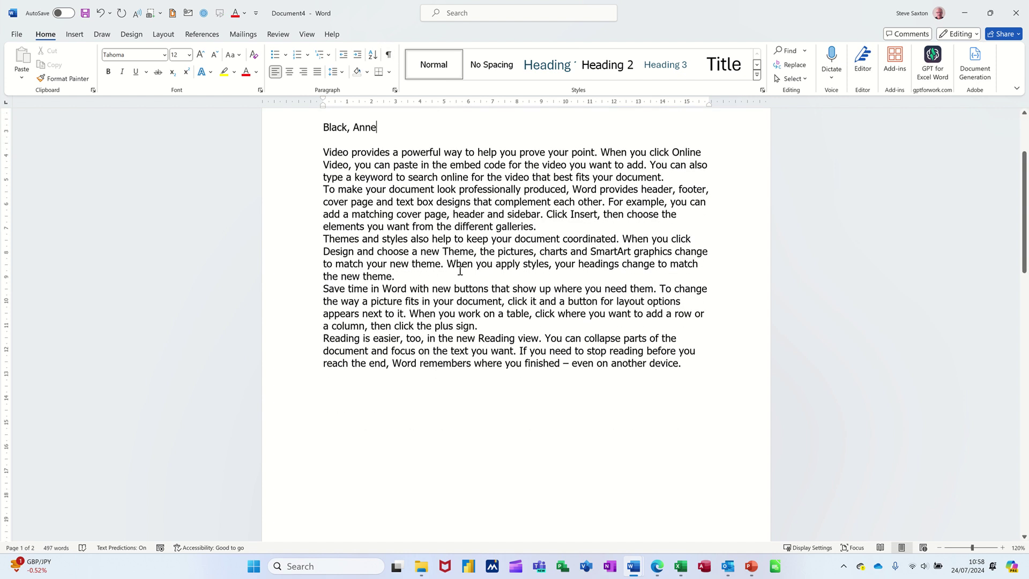
{"action": "scroll", "coordinate": [429, 241], "scroll_direction": "up", "scroll_amount": 5}
{"action": "scroll", "coordinate": [414, 207], "scroll_direction": "up", "scroll_amount": 1}
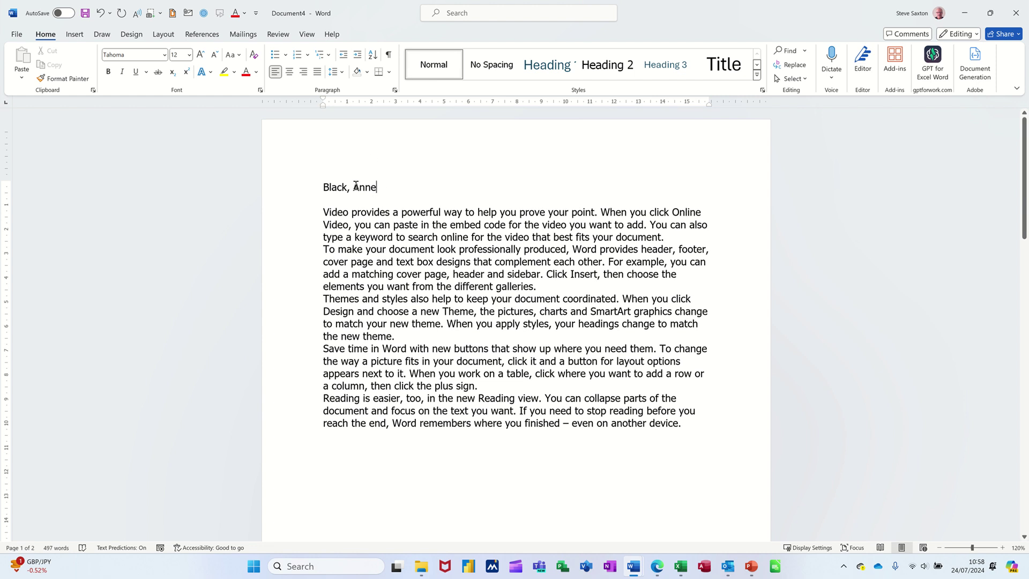
{"action": "left_click", "coordinate": [388, 54]}
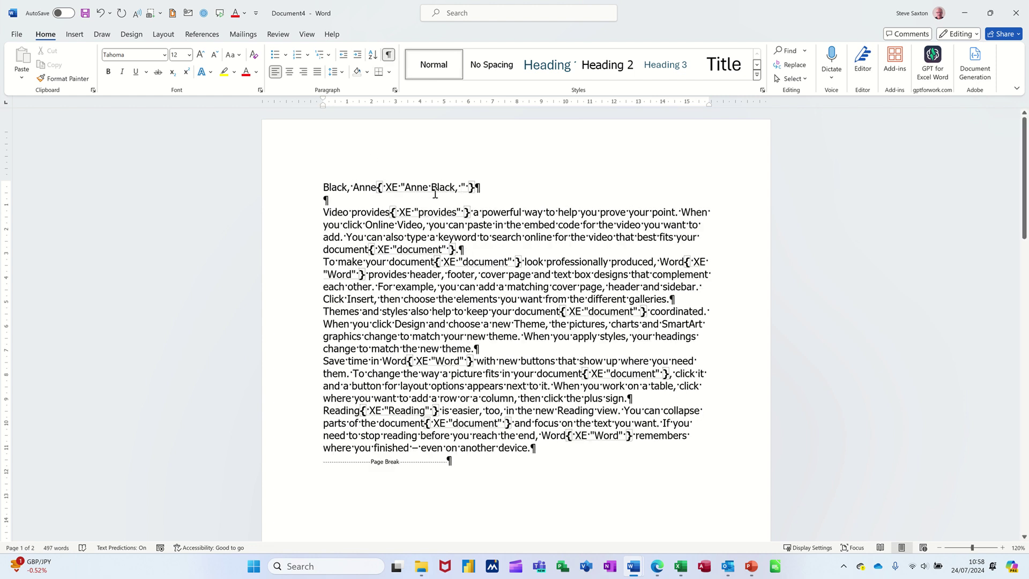
{"action": "scroll", "coordinate": [563, 300], "scroll_direction": "down", "scroll_amount": 4}
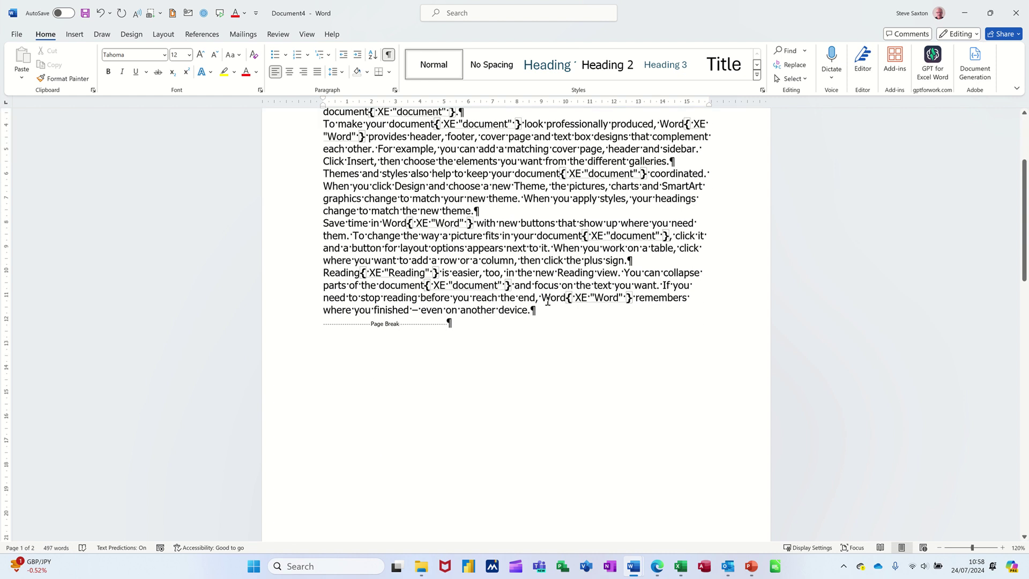
{"action": "scroll", "coordinate": [548, 301], "scroll_direction": "down", "scroll_amount": 18}
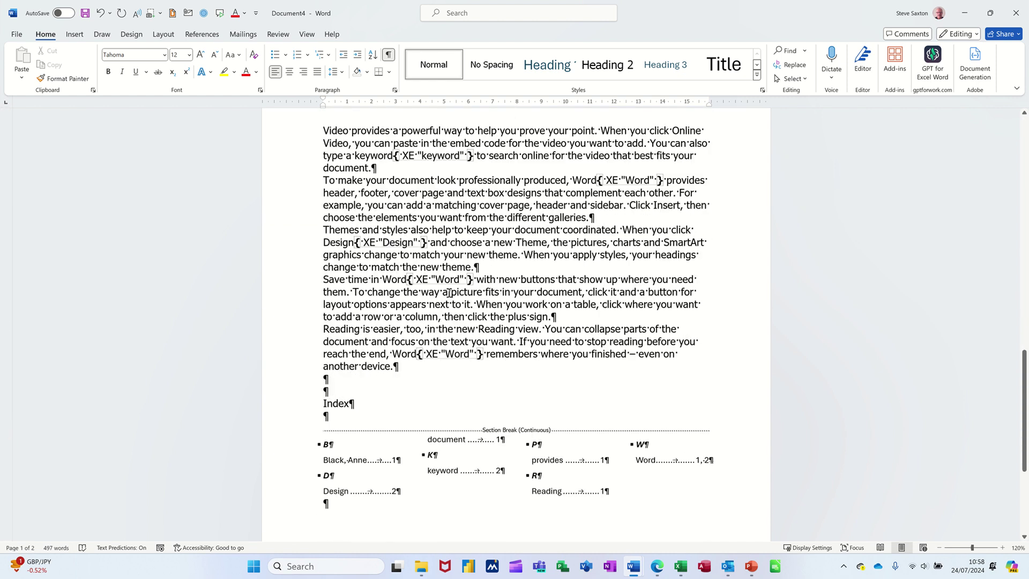
Update the index so the name is filed first-name-first under a new A group.
{"action": "scroll", "coordinate": [449, 292], "scroll_direction": "down", "scroll_amount": 6}
{"action": "left_click", "coordinate": [380, 237]}
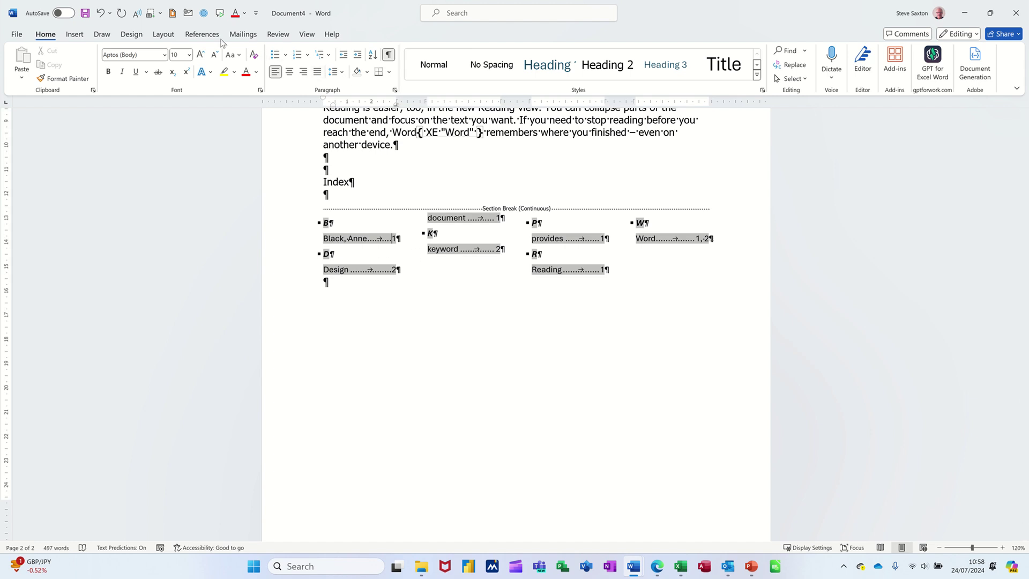
{"action": "left_click", "coordinate": [202, 35]}
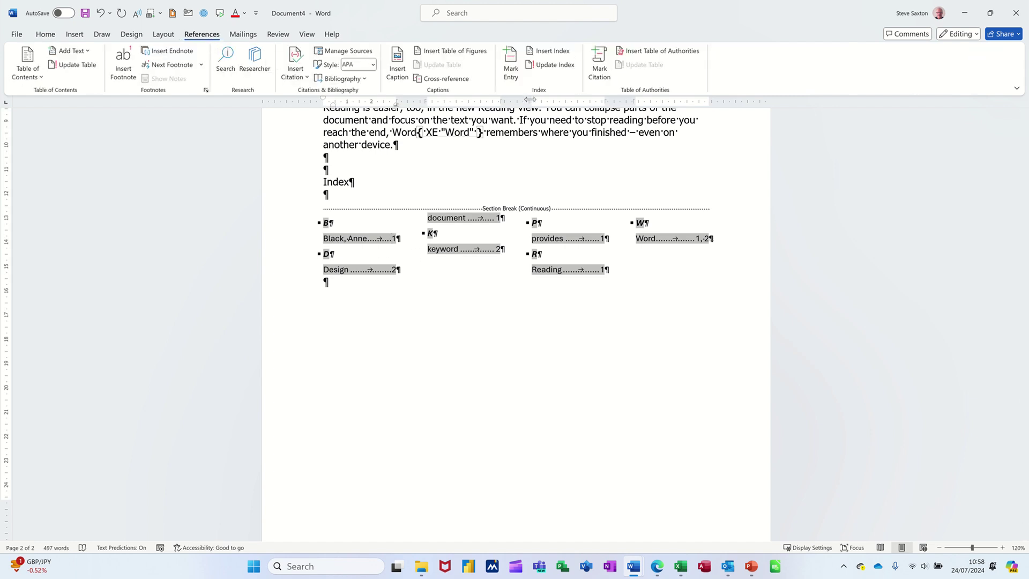
{"action": "left_click", "coordinate": [555, 69]}
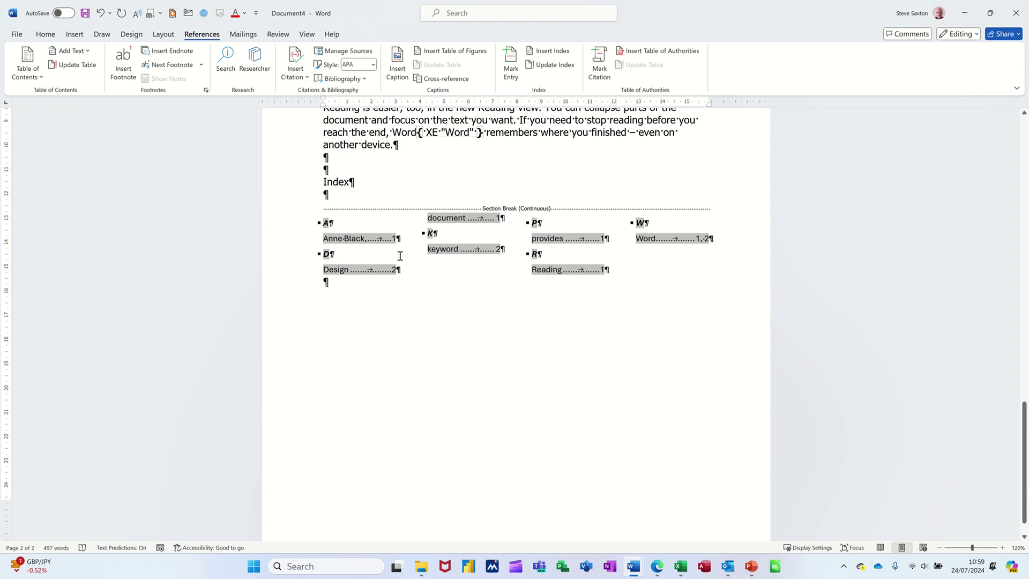
{"action": "scroll", "coordinate": [496, 285], "scroll_direction": "up", "scroll_amount": 5}
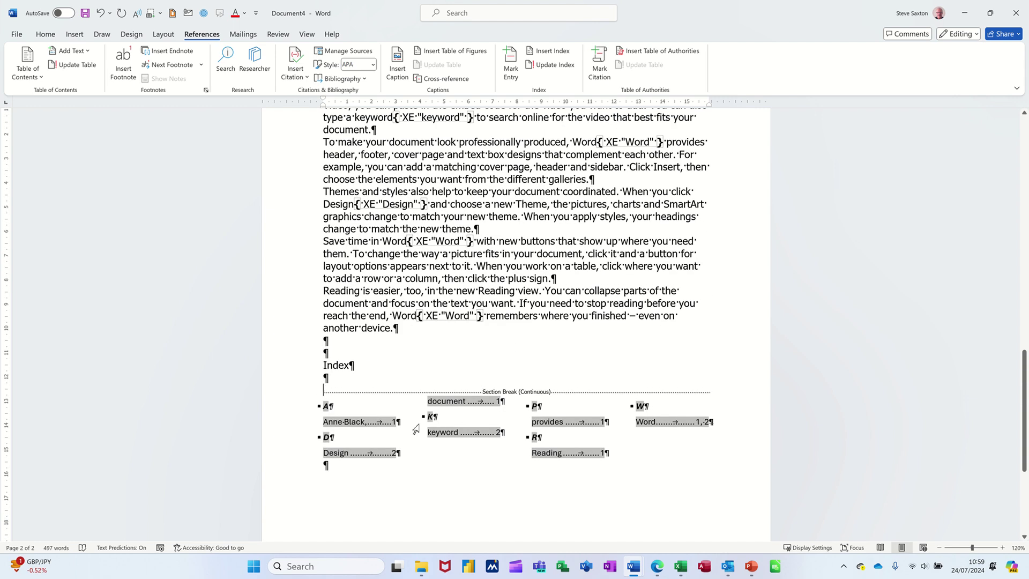
{"action": "scroll", "coordinate": [511, 324], "scroll_direction": "up", "scroll_amount": 1}
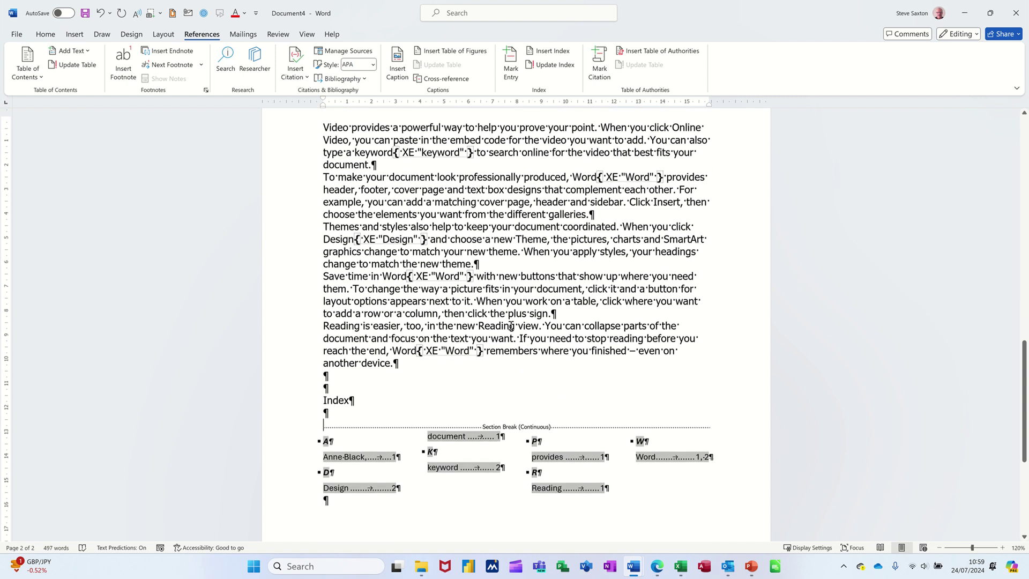
Mark 'Reading' in the last paragraph of page 2 as an index entry.
{"action": "double_click", "coordinate": [488, 325]}
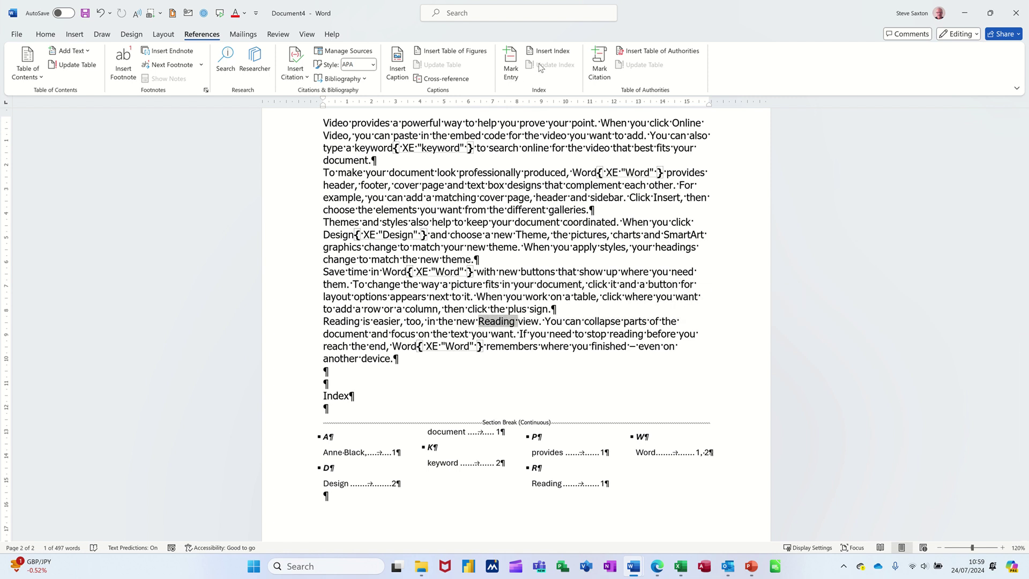
{"action": "left_click", "coordinate": [512, 61]}
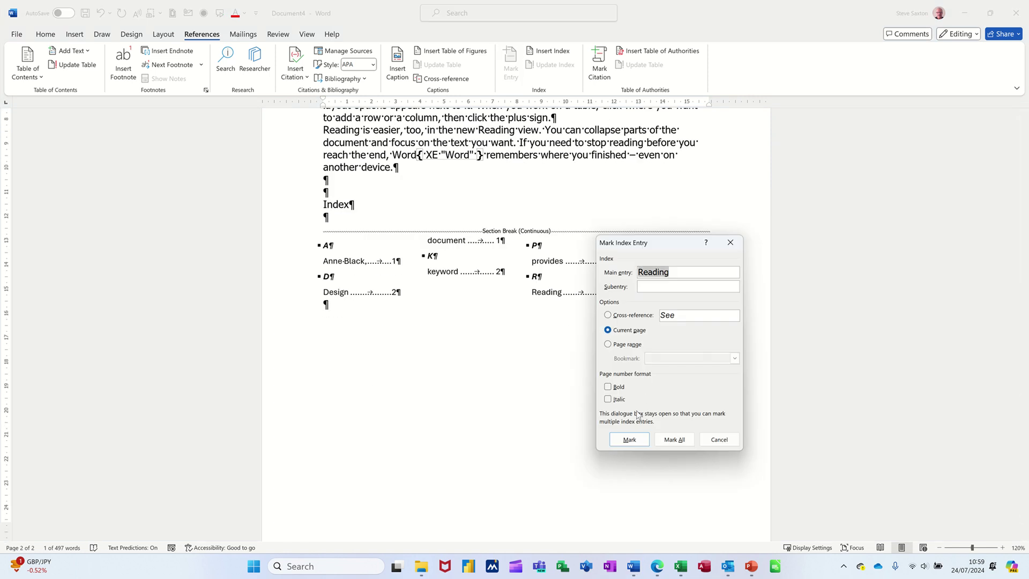
{"action": "left_click", "coordinate": [628, 441]}
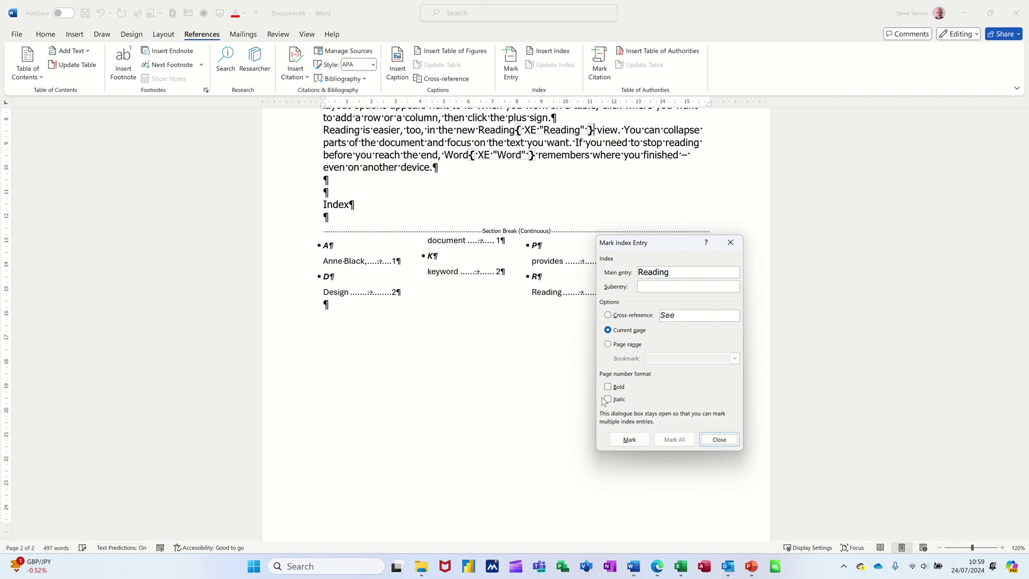
{"action": "left_click", "coordinate": [703, 442]}
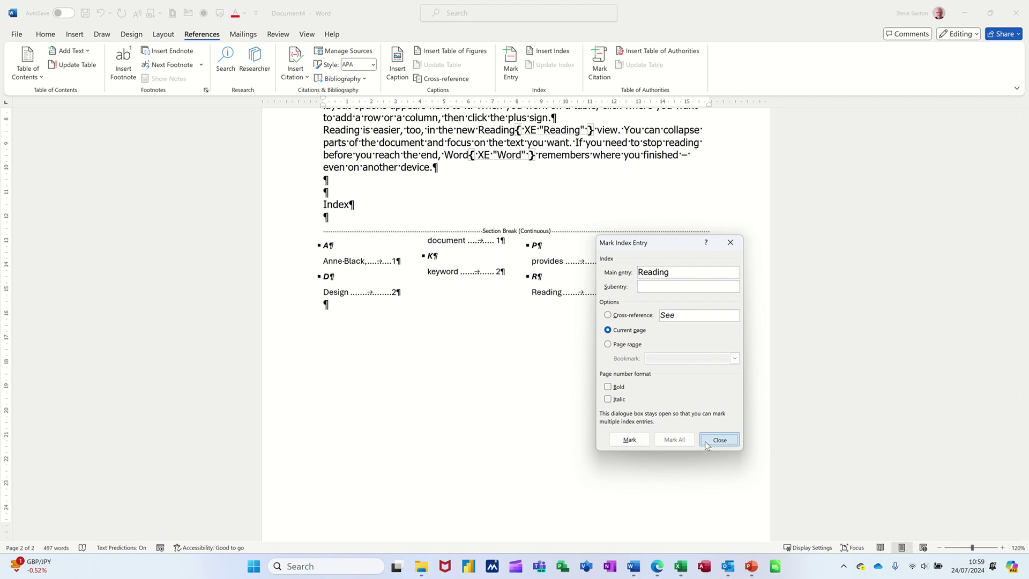
Change that XE entry text to 'Test' and update the index to list it under T.
{"action": "double_click", "coordinate": [551, 129]}
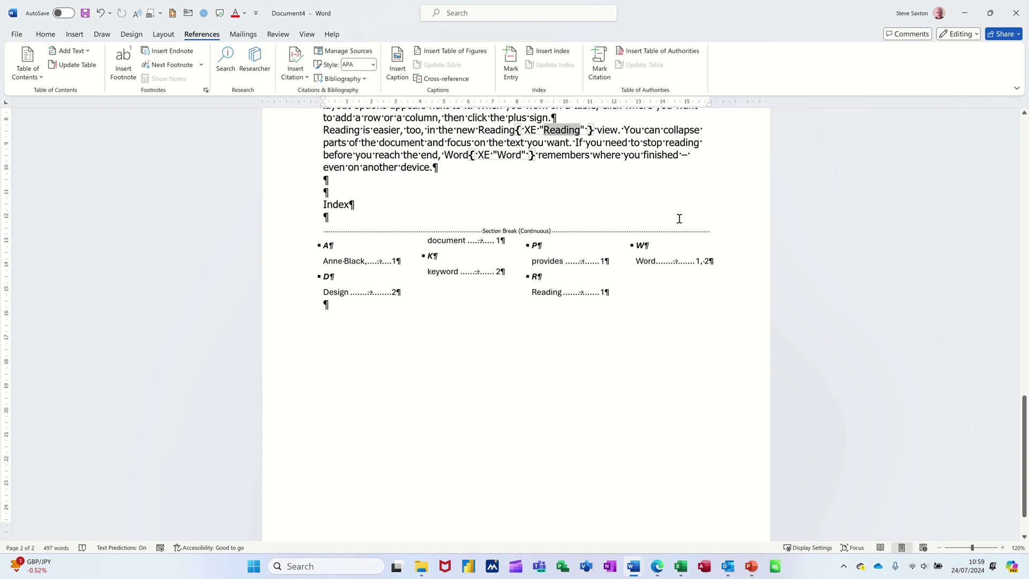
{"action": "type", "text": "Tes"}
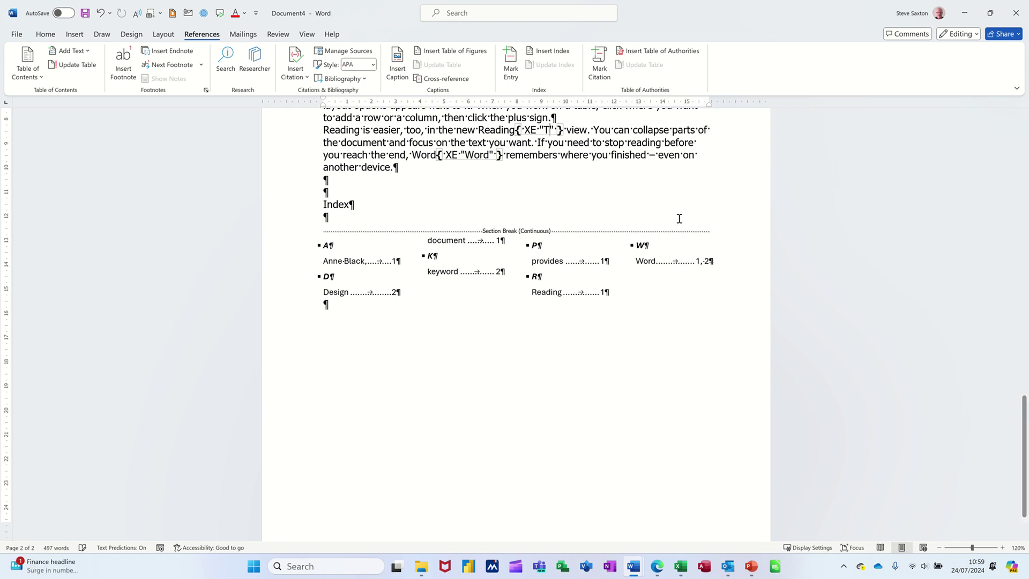
{"action": "type", "text": "t"}
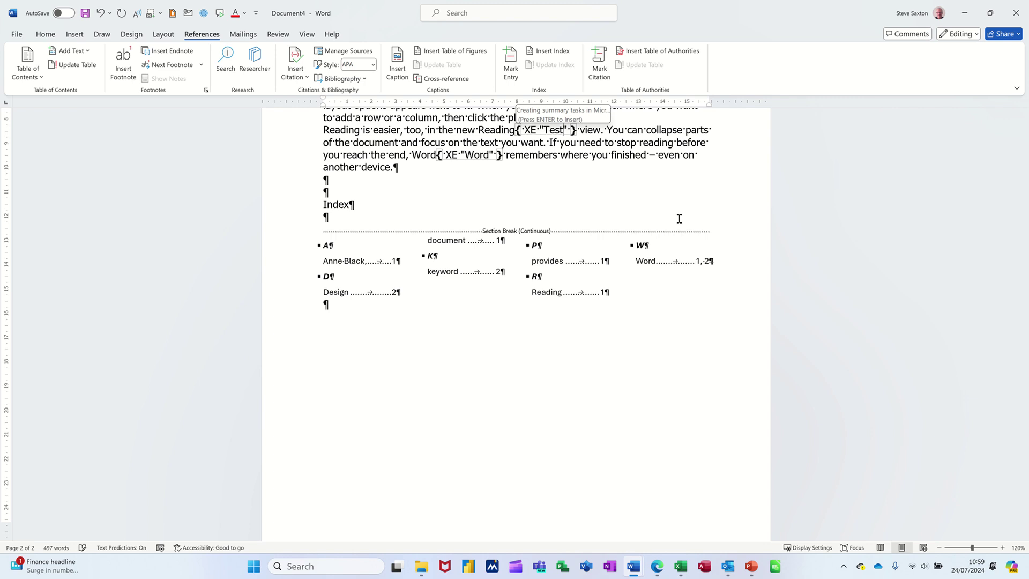
{"action": "left_click", "coordinate": [561, 261]}
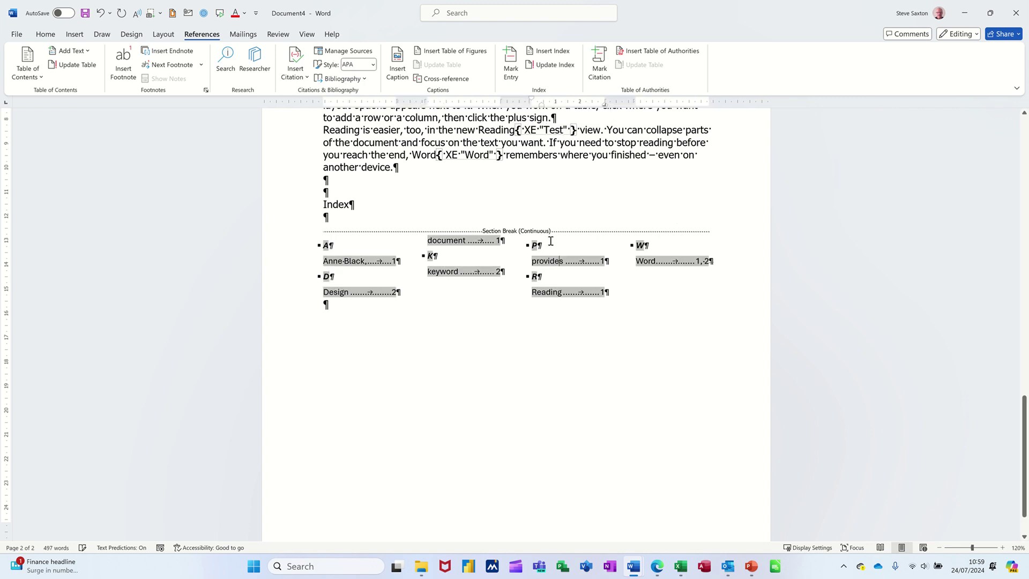
{"action": "left_click", "coordinate": [549, 67]}
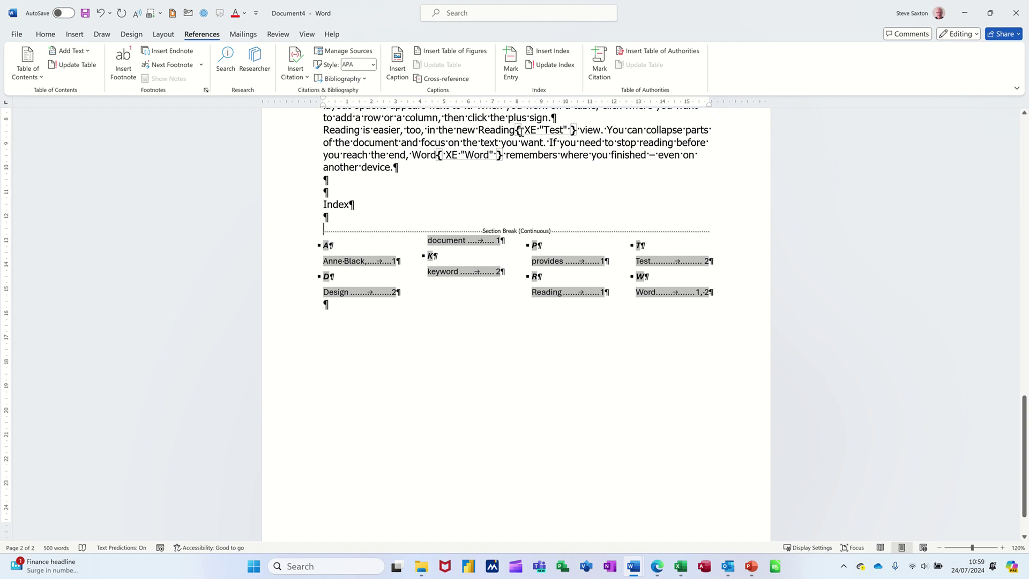
{"action": "scroll", "coordinate": [554, 201], "scroll_direction": "up", "scroll_amount": 2}
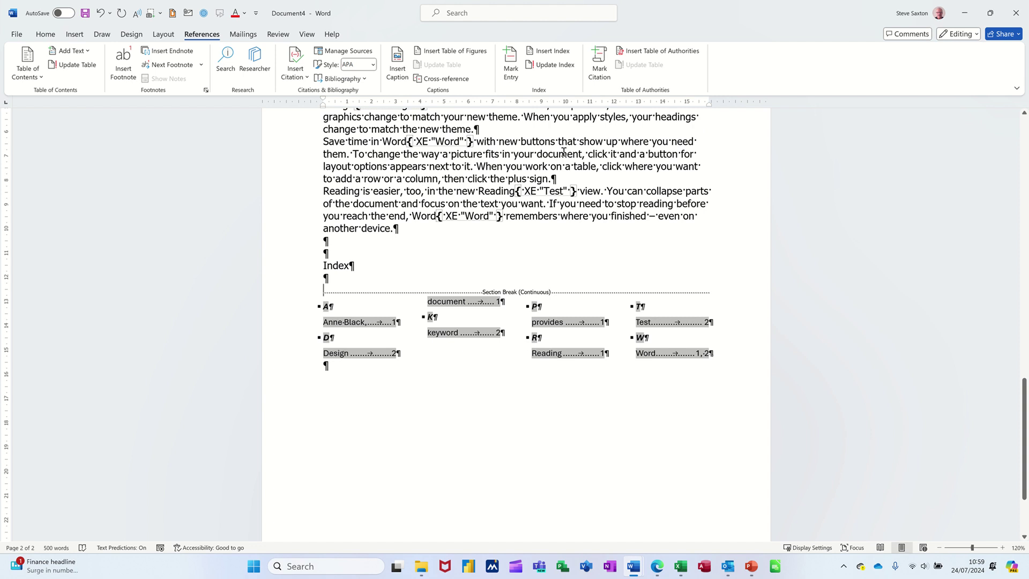
{"action": "scroll", "coordinate": [555, 201], "scroll_direction": "up", "scroll_amount": 3}
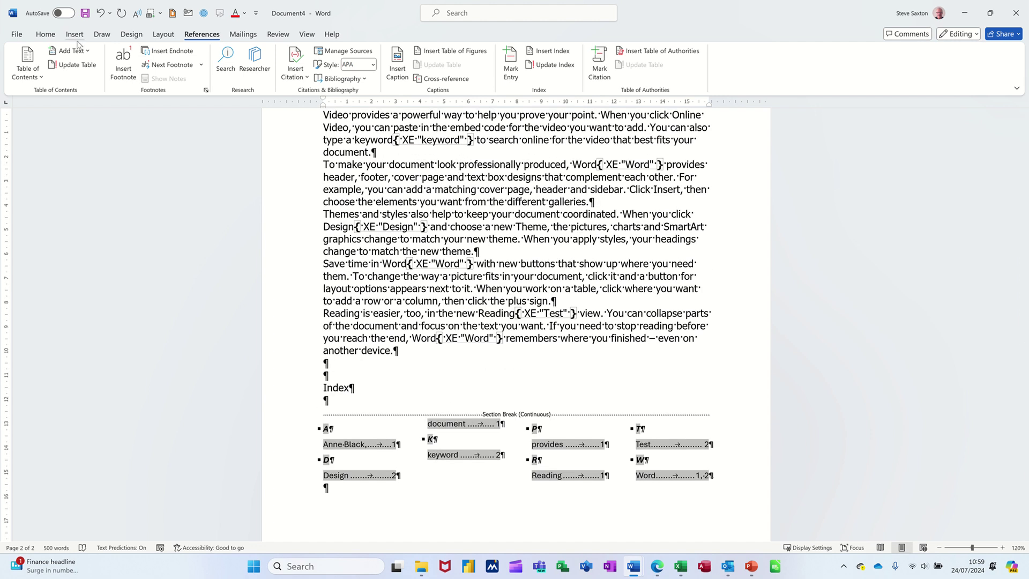
Hide formatting marks and XE fields with Show/Hide ¶ on the Home tab.
{"action": "left_click", "coordinate": [45, 34]}
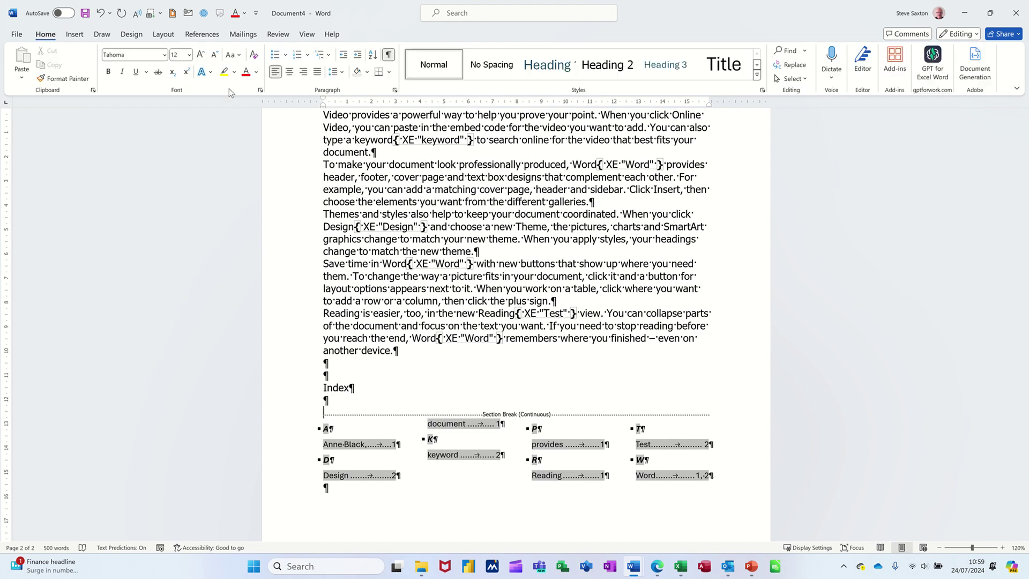
{"action": "left_click", "coordinate": [388, 54]}
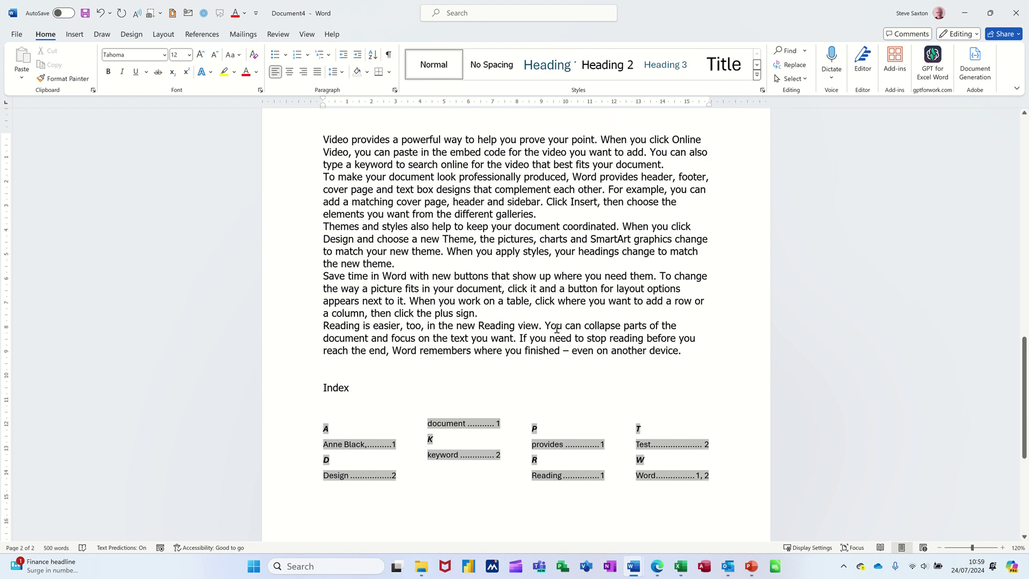
{"action": "scroll", "coordinate": [553, 402], "scroll_direction": "up", "scroll_amount": 8}
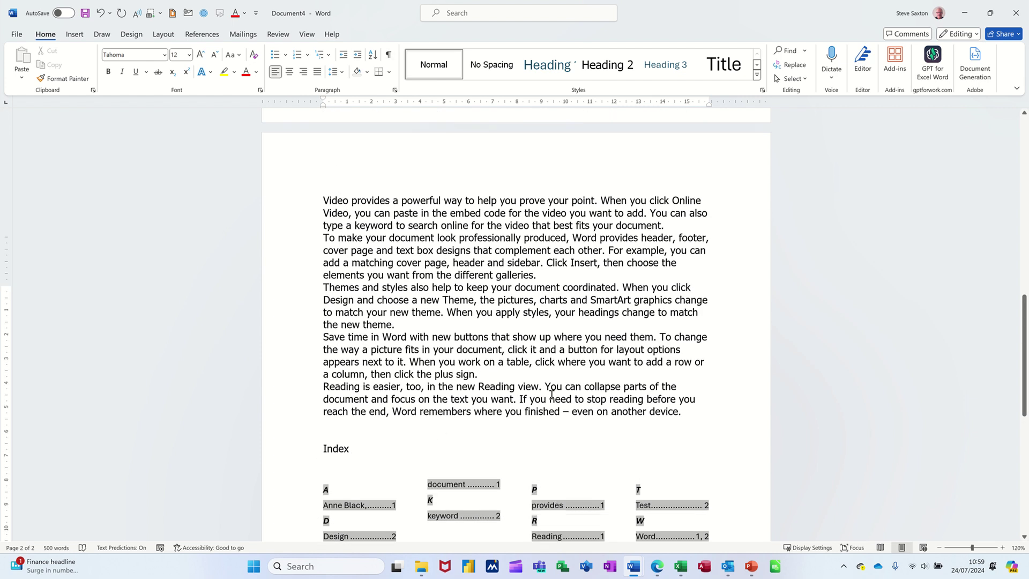
{"action": "scroll", "coordinate": [516, 321], "scroll_direction": "down", "scroll_amount": 10}
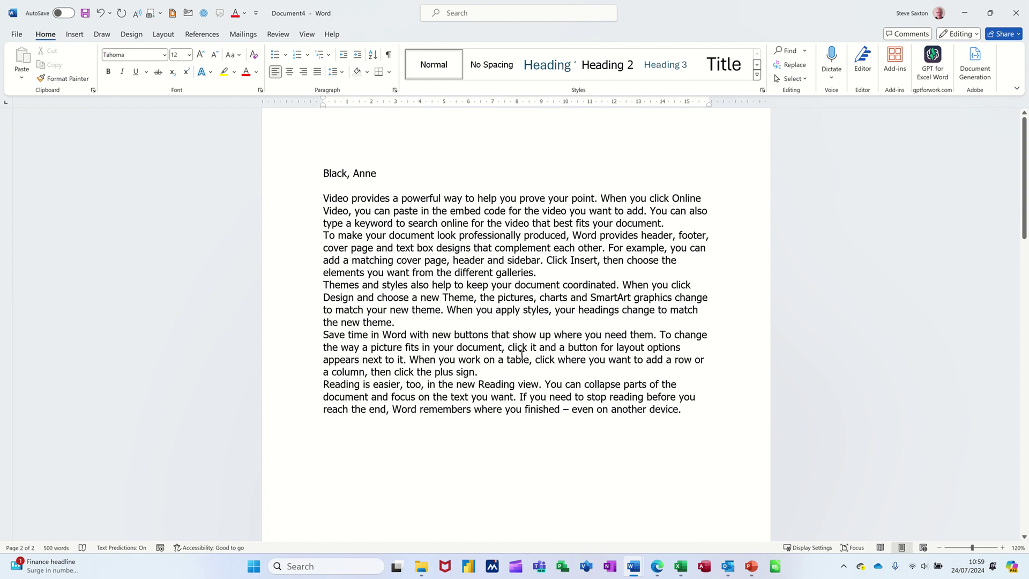